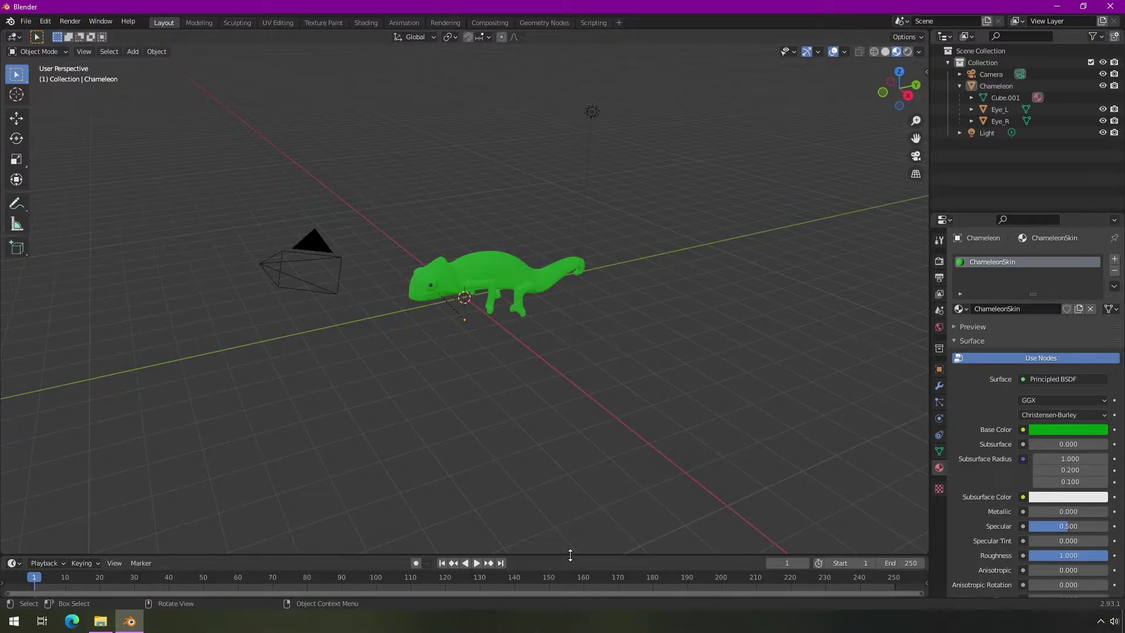
- Select the 50 mm camera beside the chameleon and orbit around to view it from above
{"action": "left_click", "coordinate": [299, 258]}
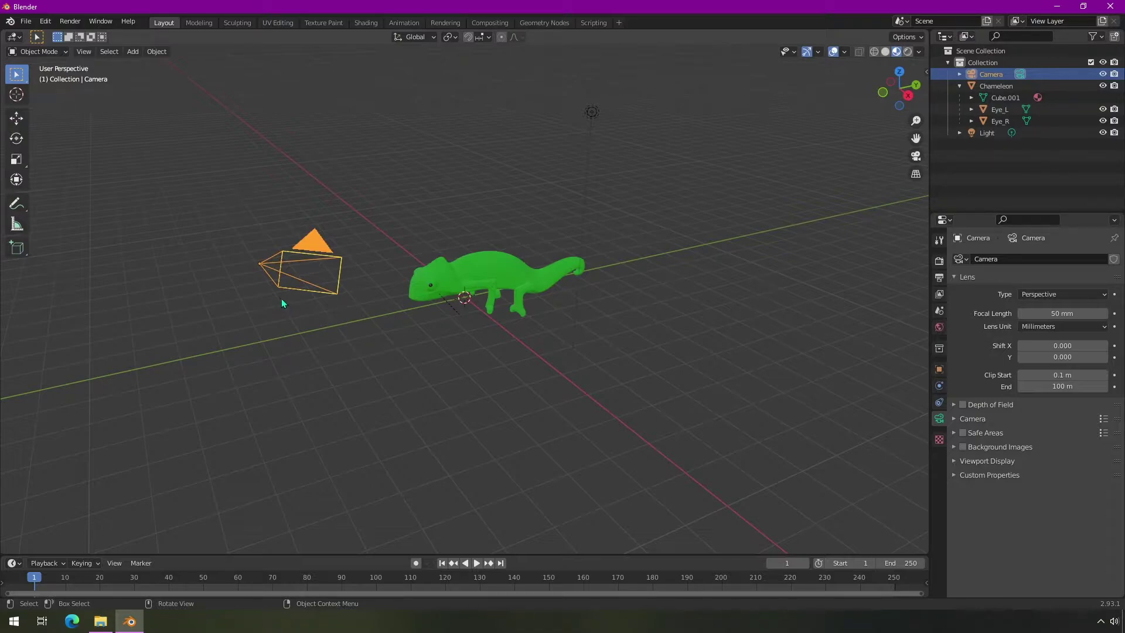
{"action": "middle_click_drag", "start_coordinate": [314, 293], "coordinate": [545, 338]}
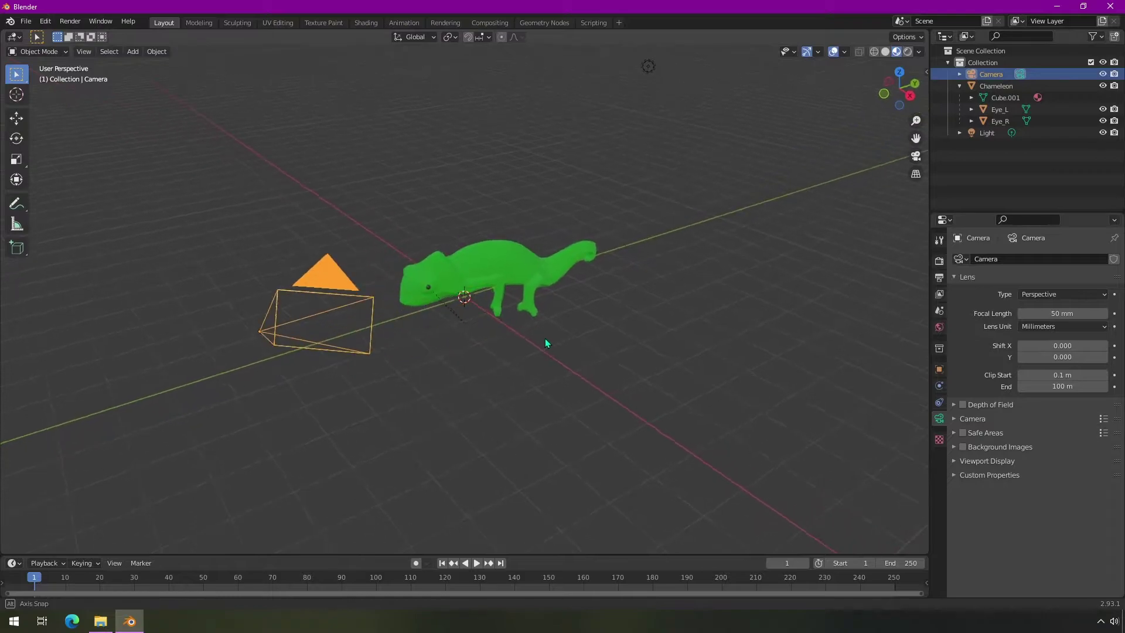
{"action": "middle_click_drag", "start_coordinate": [477, 348], "coordinate": [495, 367]}
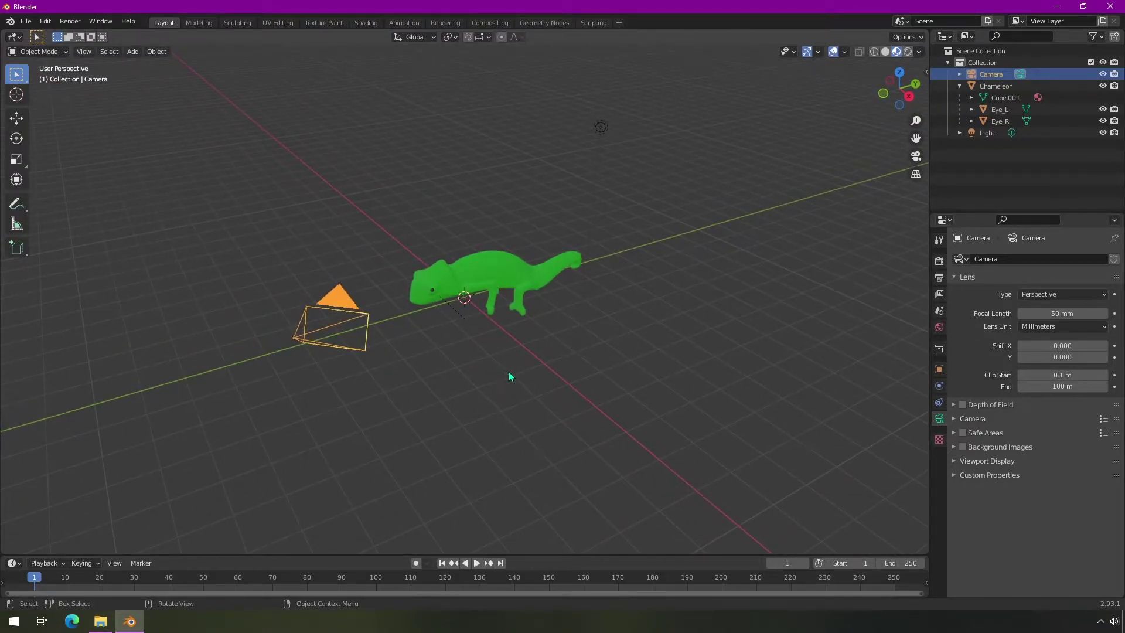
{"action": "middle_click_drag", "start_coordinate": [547, 387], "coordinate": [541, 376]}
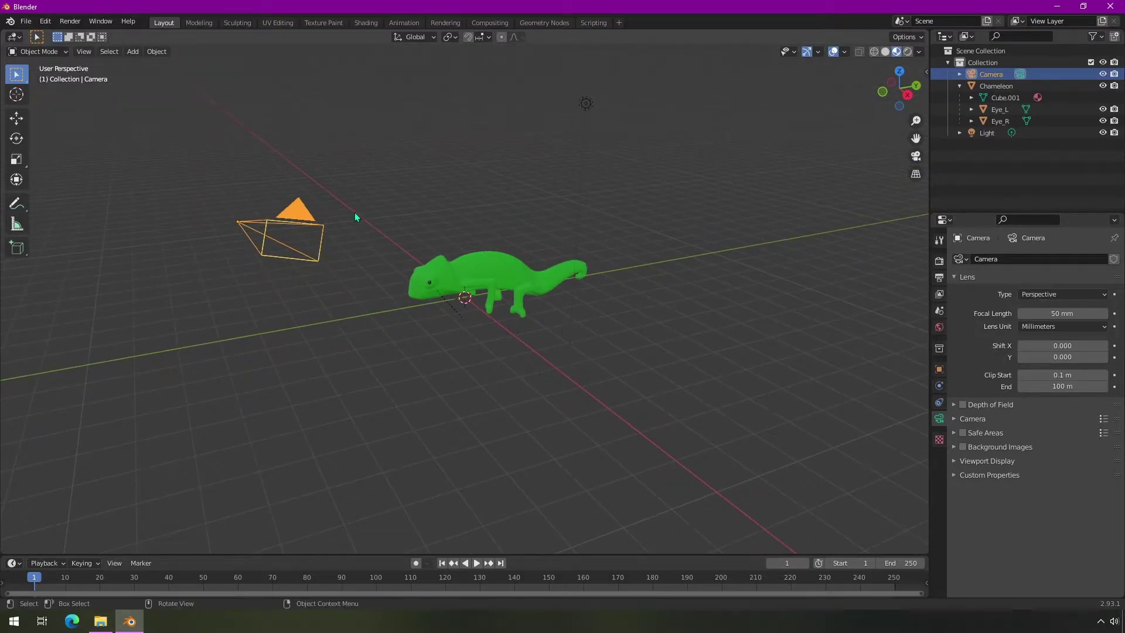
- Set the transform pivot point to the 3D Cursor
{"action": "left_click", "coordinate": [450, 37]}
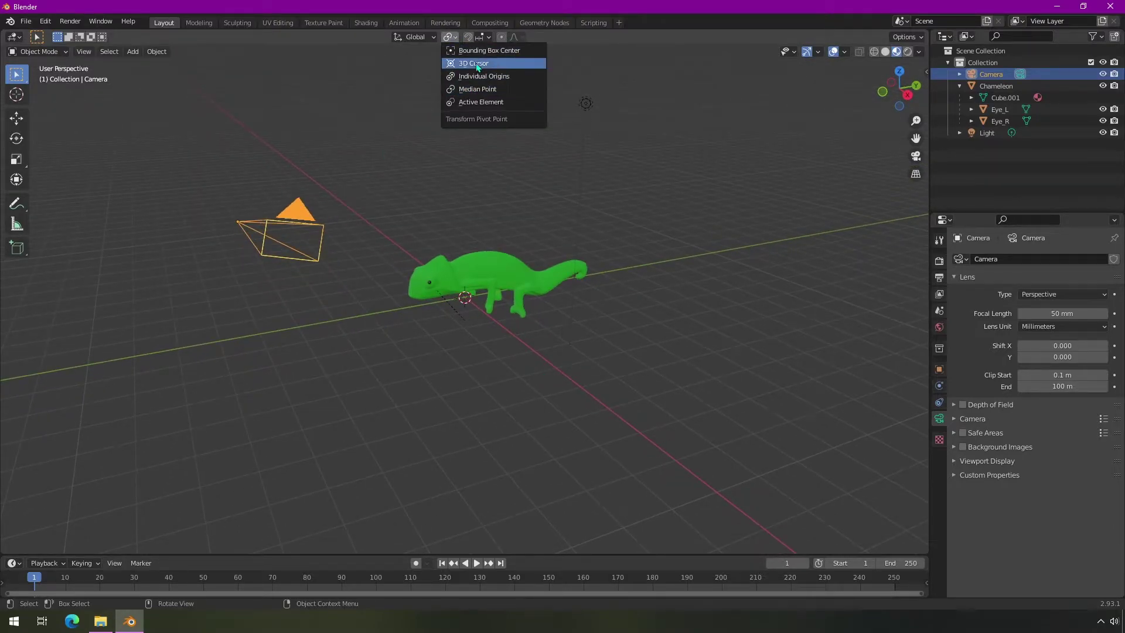
{"action": "left_click", "coordinate": [469, 63]}
{"action": "middle_click_drag", "start_coordinate": [439, 216], "coordinate": [441, 252]}
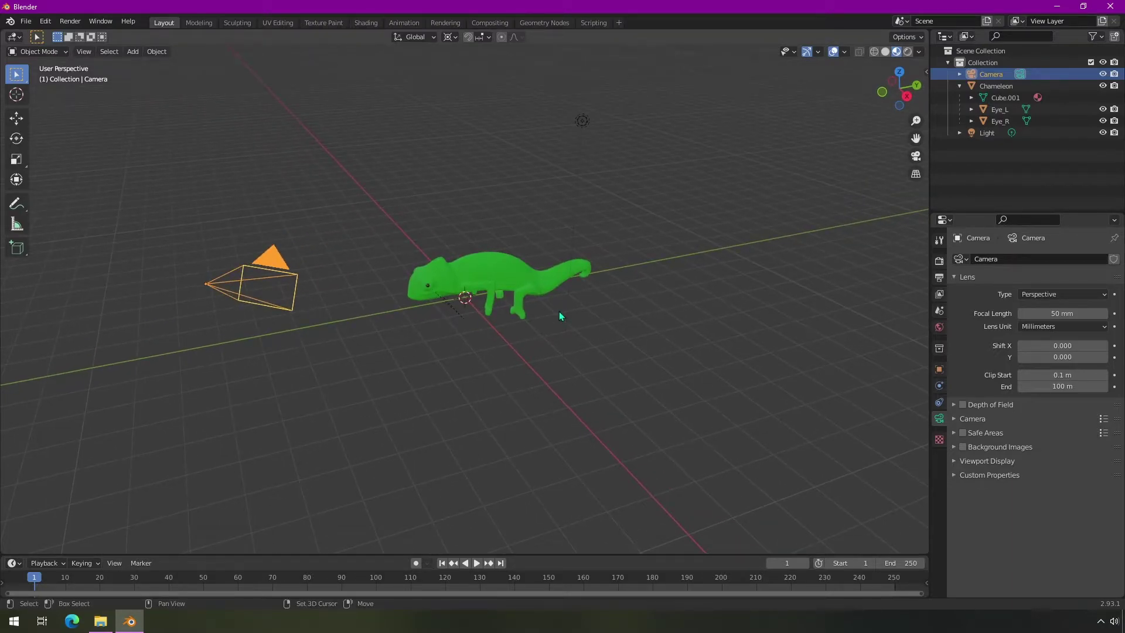
- Duplicate the camera, rotate the copy around Z to the chameleon's far side, and view through the scene camera
{"action": "key", "text": "shift+d"}
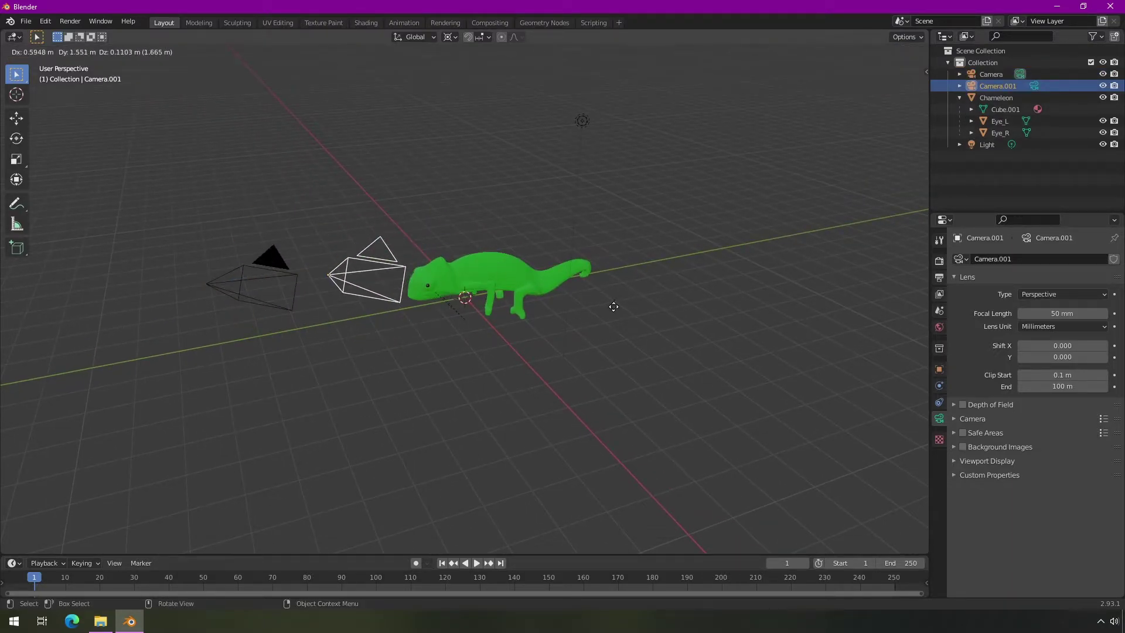
{"action": "key", "text": "z"}
{"action": "key", "text": "r"}
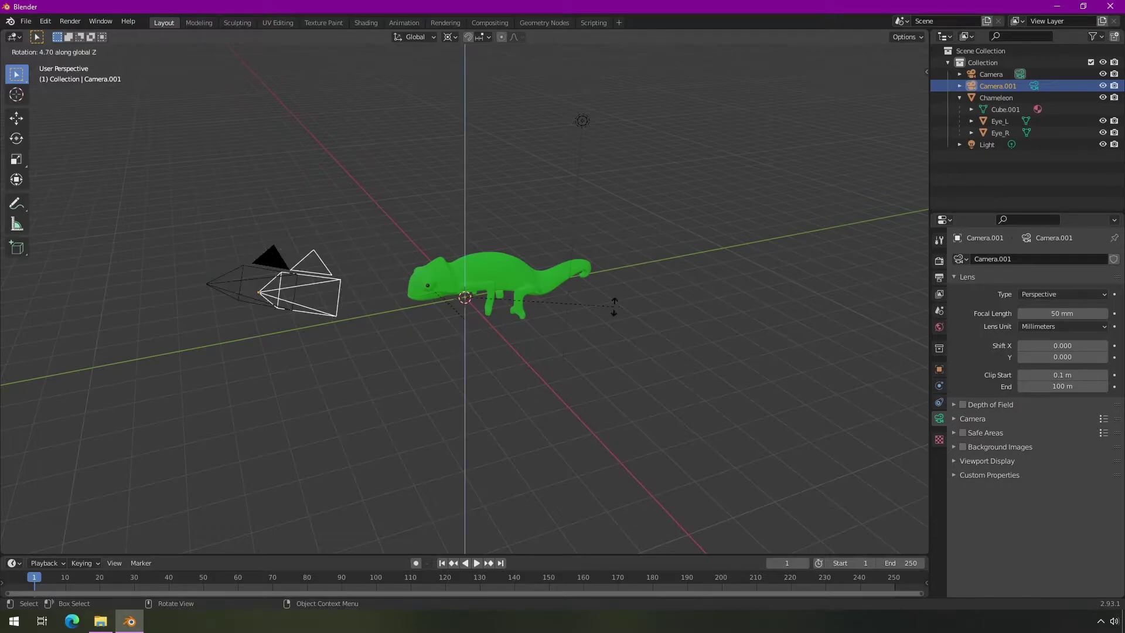
{"action": "left_click", "coordinate": [523, 251]}
{"action": "mouse_move", "coordinate": [592, 338]}
{"action": "middle_mouse_down"}
{"action": "mouse_move", "coordinate": [602, 353]}
{"action": "mouse_move", "coordinate": [574, 352]}
{"action": "middle_mouse_up"}
{"action": "middle_click_drag", "start_coordinate": [346, 321], "coordinate": [365, 323]}
{"action": "key", "text": "ctrl+KP_0"}
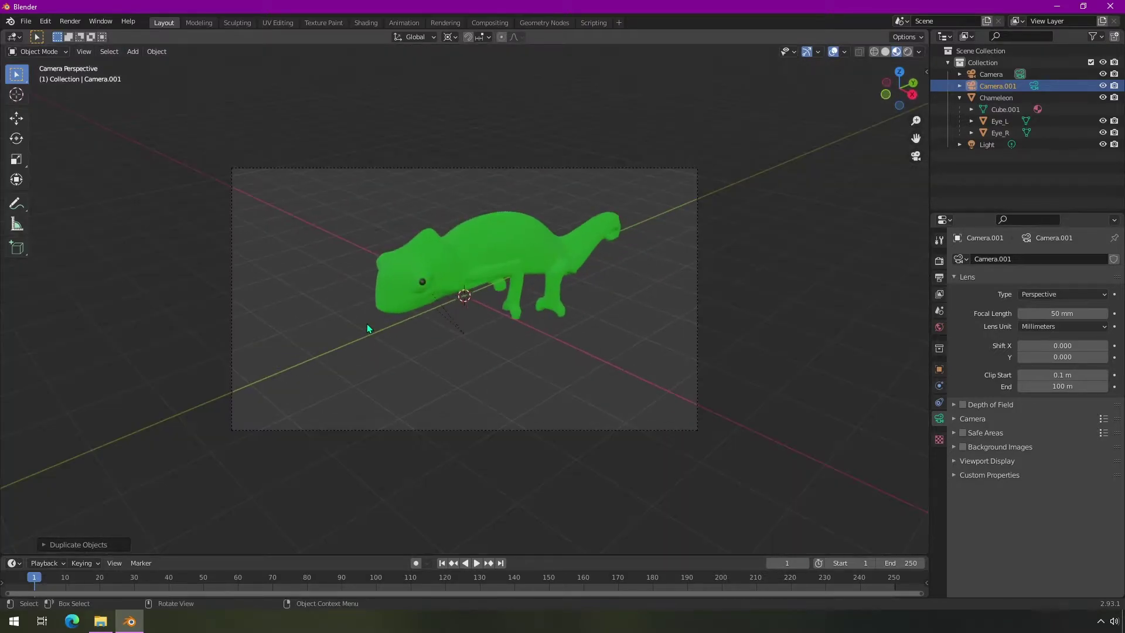
- Select the original camera, zoom in and out, and return to a free view
{"action": "left_click", "coordinate": [523, 168]}
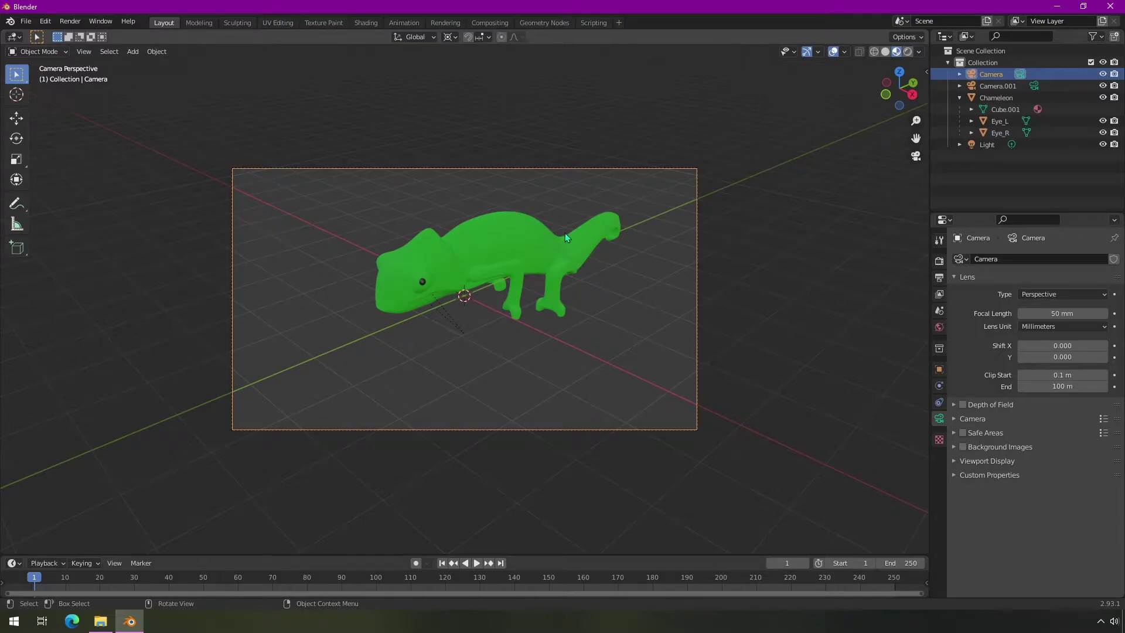
{"action": "scroll", "coordinate": [566, 237], "scroll_direction": "down", "scroll_amount": 4}
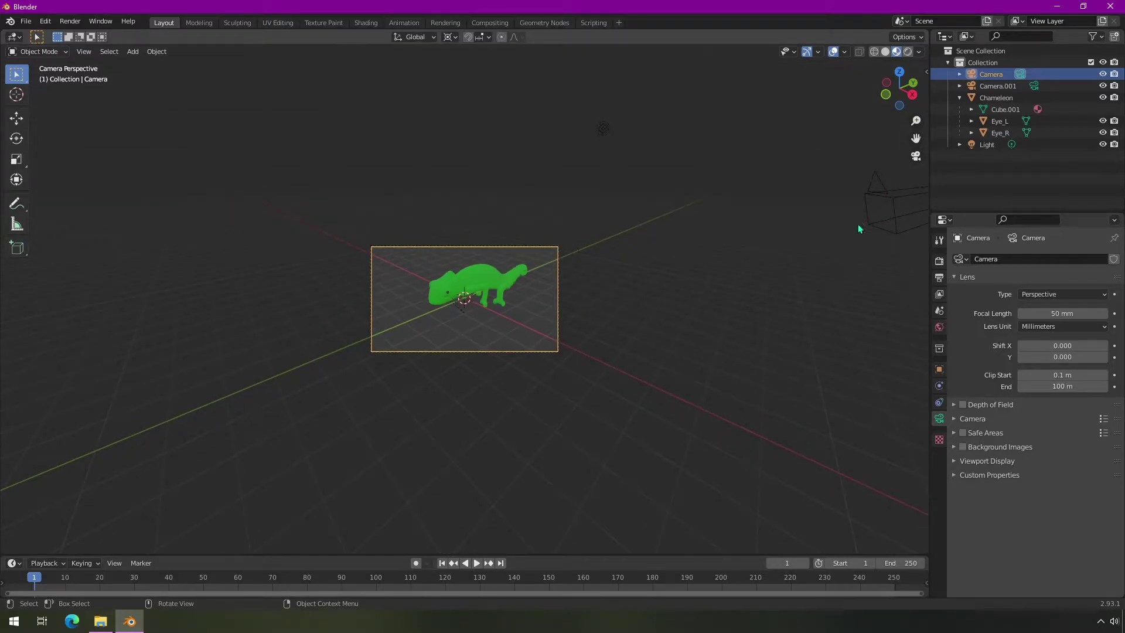
{"action": "scroll", "coordinate": [509, 264], "scroll_direction": "up", "scroll_amount": 3}
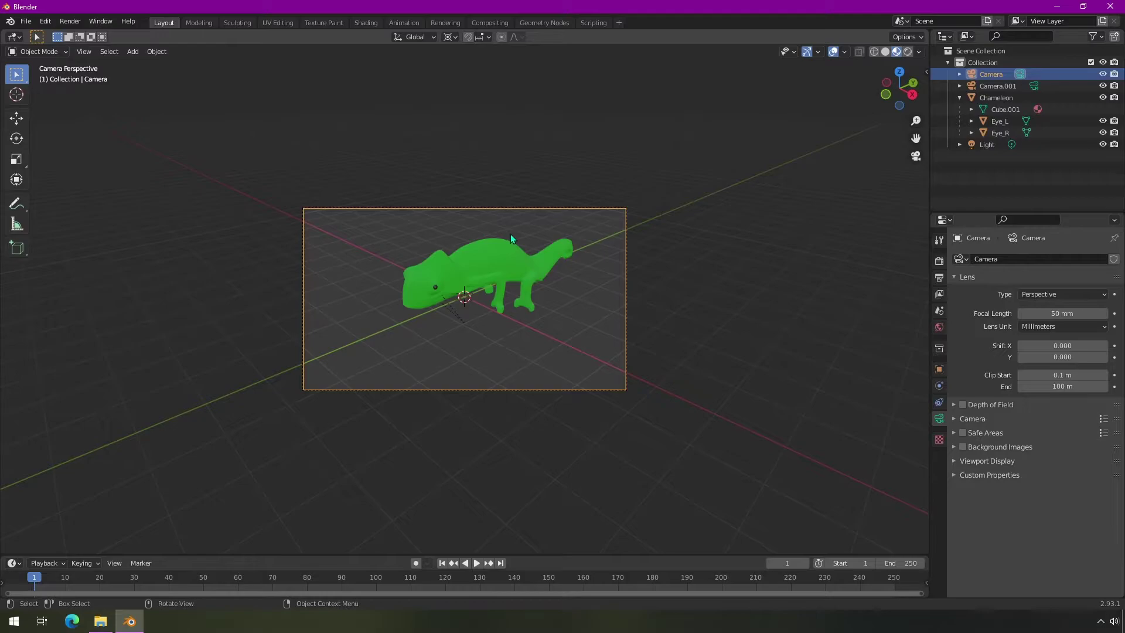
{"action": "key", "text": "KP_0"}
{"action": "key", "text": "KP_0"}
{"action": "key", "text": "grave"}
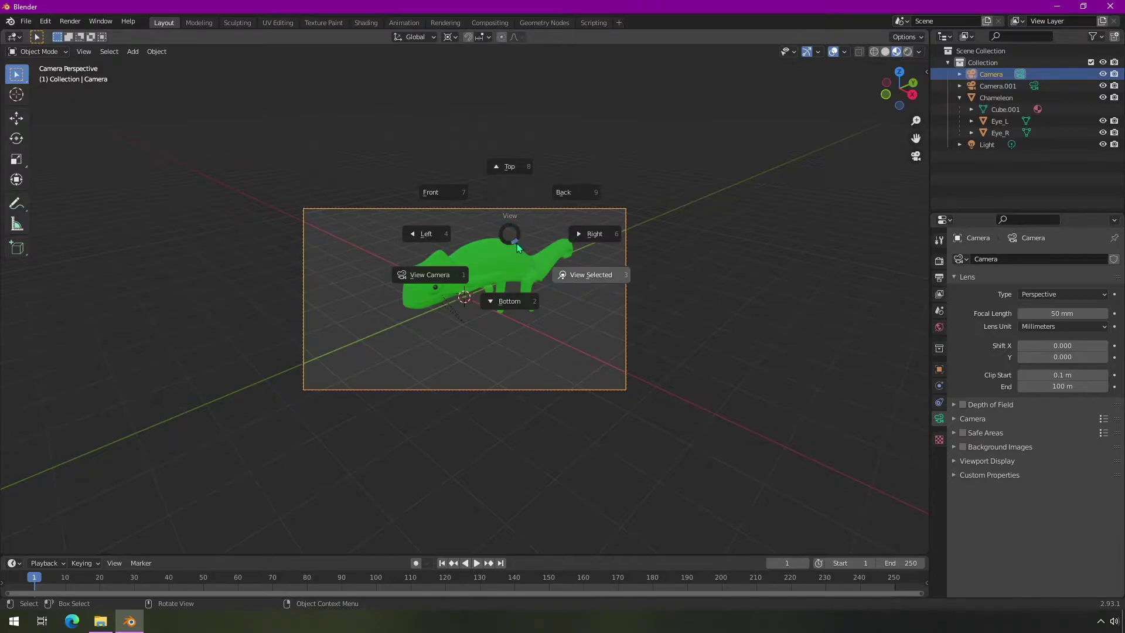
{"action": "left_click", "coordinate": [435, 273]}
- Select Camera.001, toggle View Camera from the view pie, and orbit out to see both cameras
{"action": "left_click", "coordinate": [635, 306]}
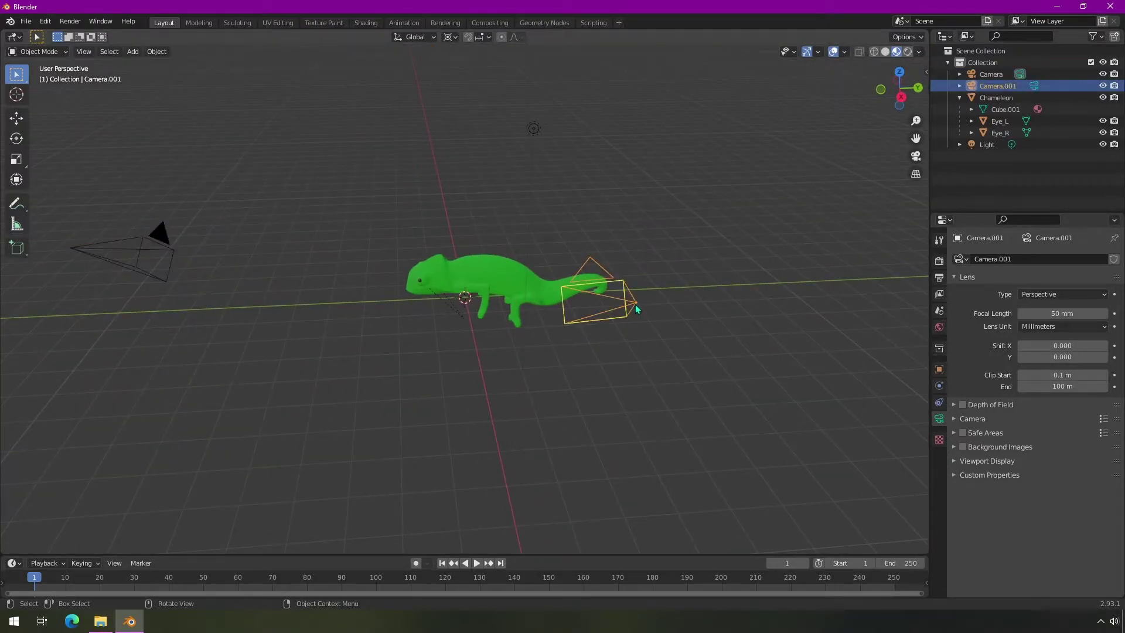
{"action": "key", "text": "grave"}
{"action": "left_click", "coordinate": [568, 346]}
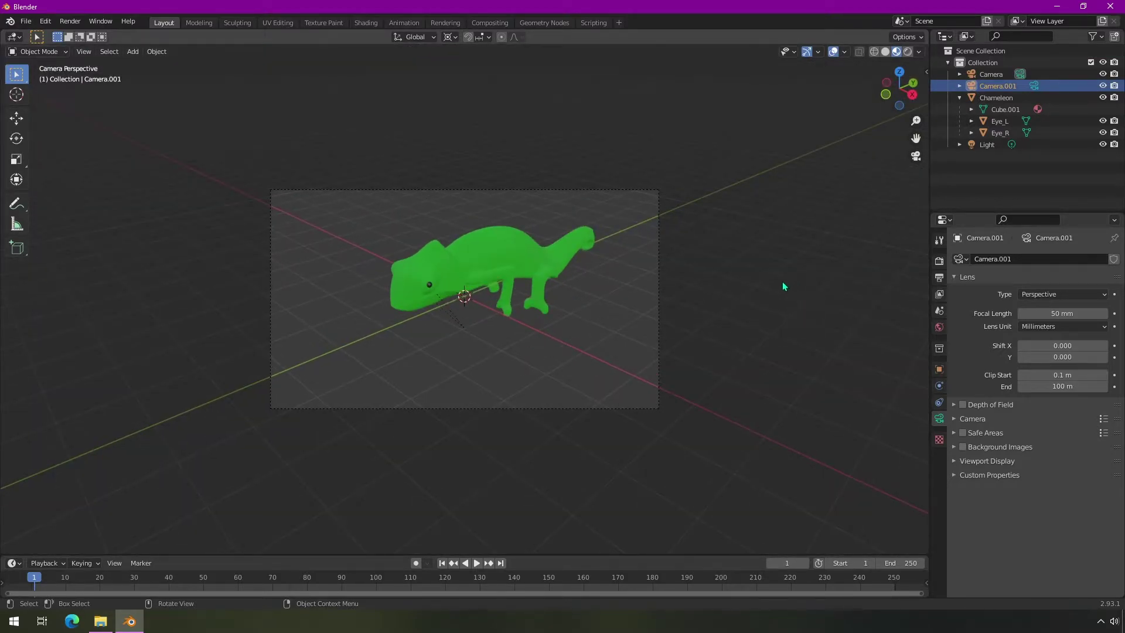
{"action": "middle_click_drag", "start_coordinate": [782, 283], "coordinate": [745, 305]}
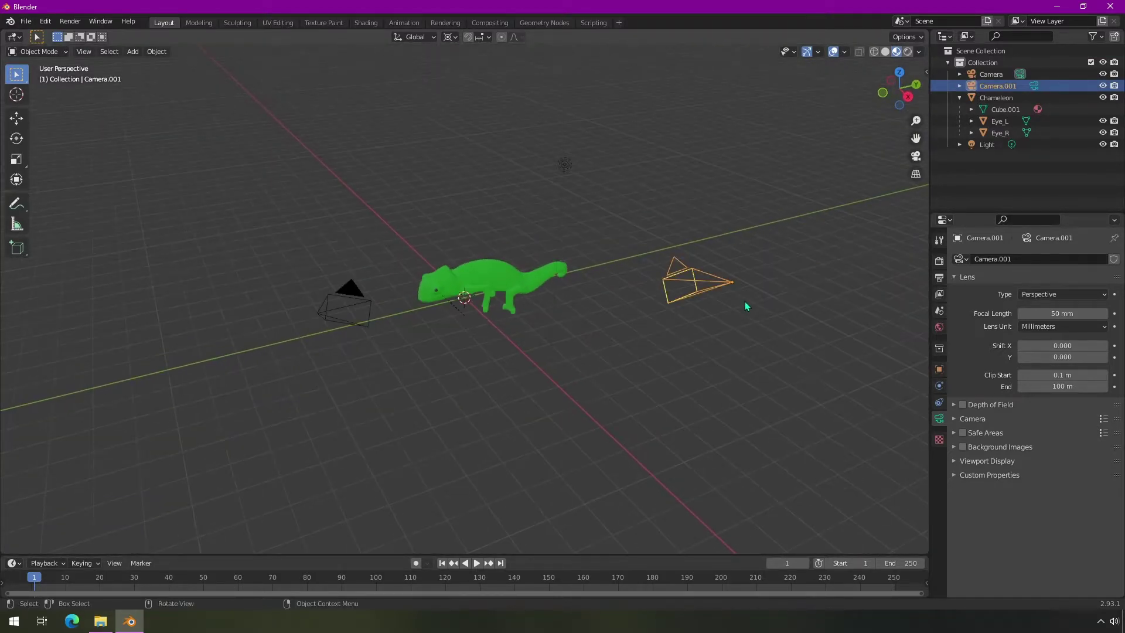
- Set the Scene Properties camera to Camera.001 and view the chameleon through it
{"action": "left_click", "coordinate": [939, 298]}
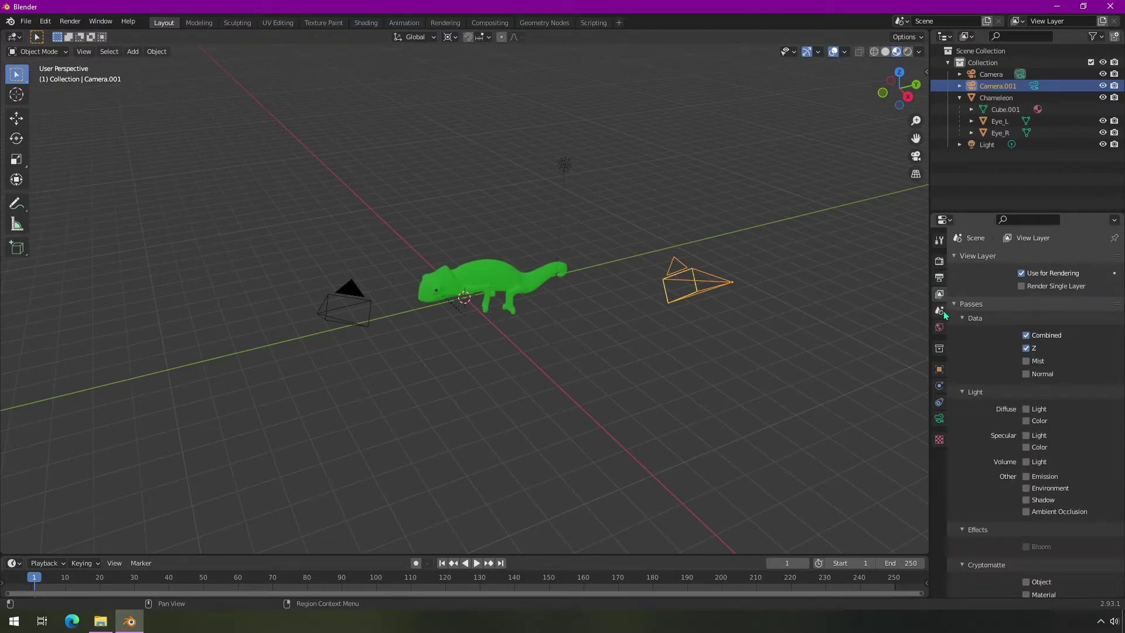
{"action": "left_click", "coordinate": [938, 313]}
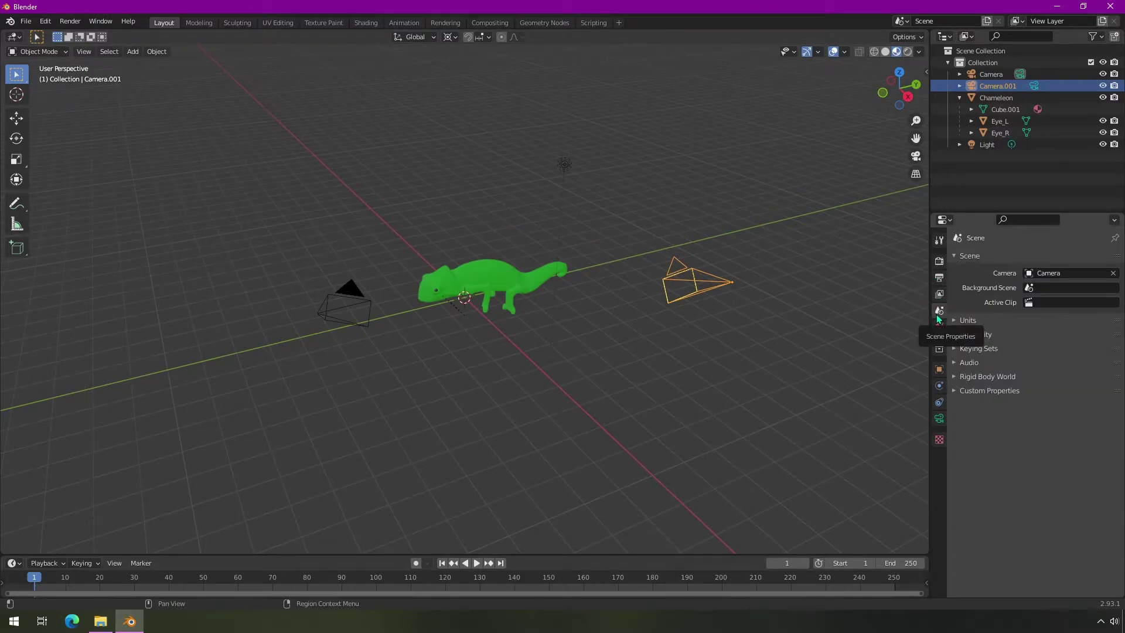
{"action": "left_click", "coordinate": [1048, 273]}
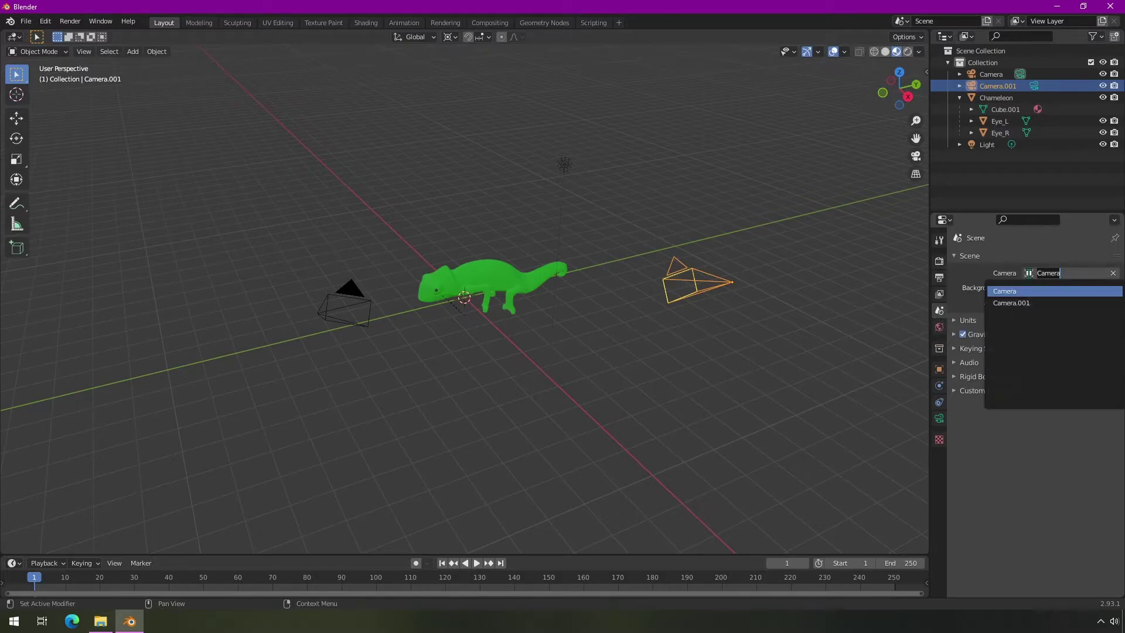
{"action": "left_click", "coordinate": [1010, 303]}
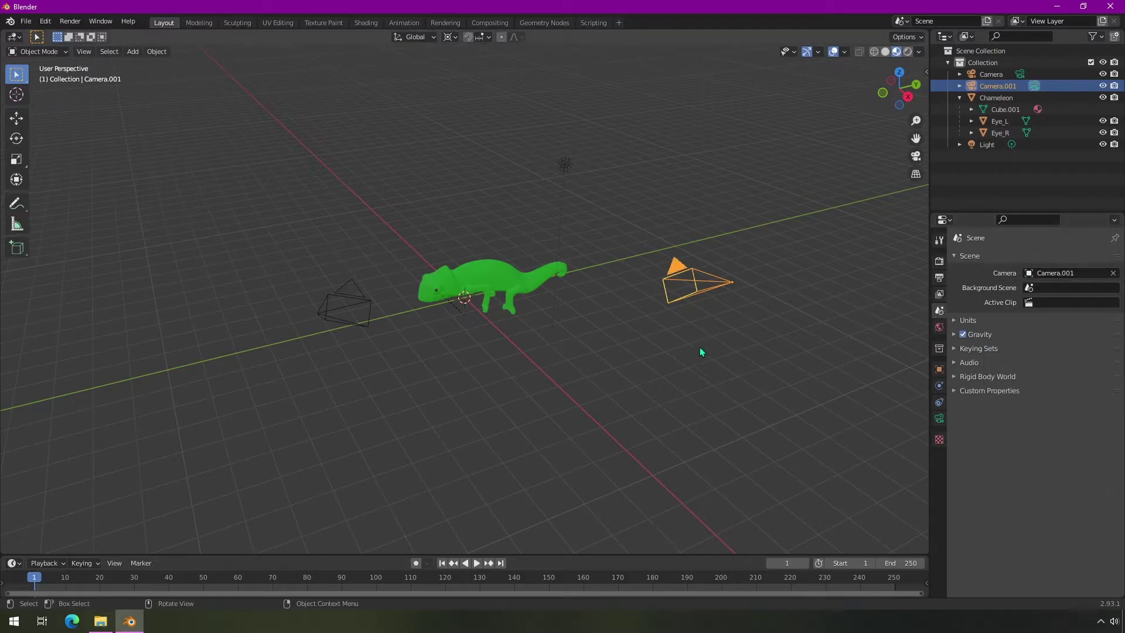
{"action": "key", "text": "KP_0"}
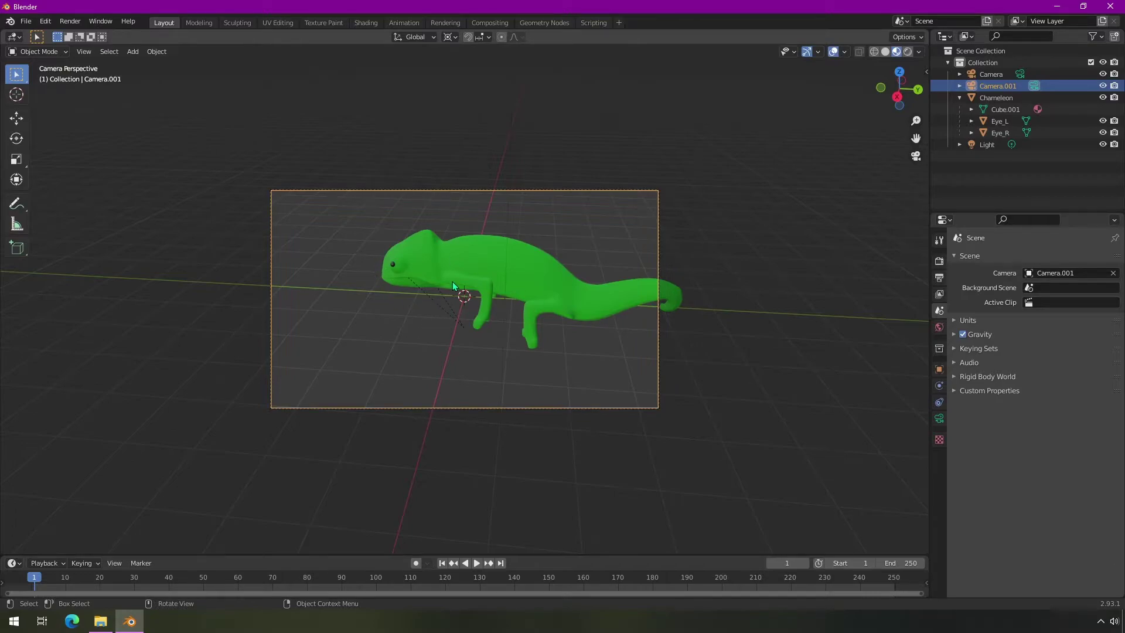
{"action": "mouse_move", "coordinate": [376, 322]}
{"action": "middle_mouse_down"}
{"action": "mouse_move", "coordinate": [411, 322]}
{"action": "mouse_move", "coordinate": [389, 322]}
{"action": "middle_mouse_up"}
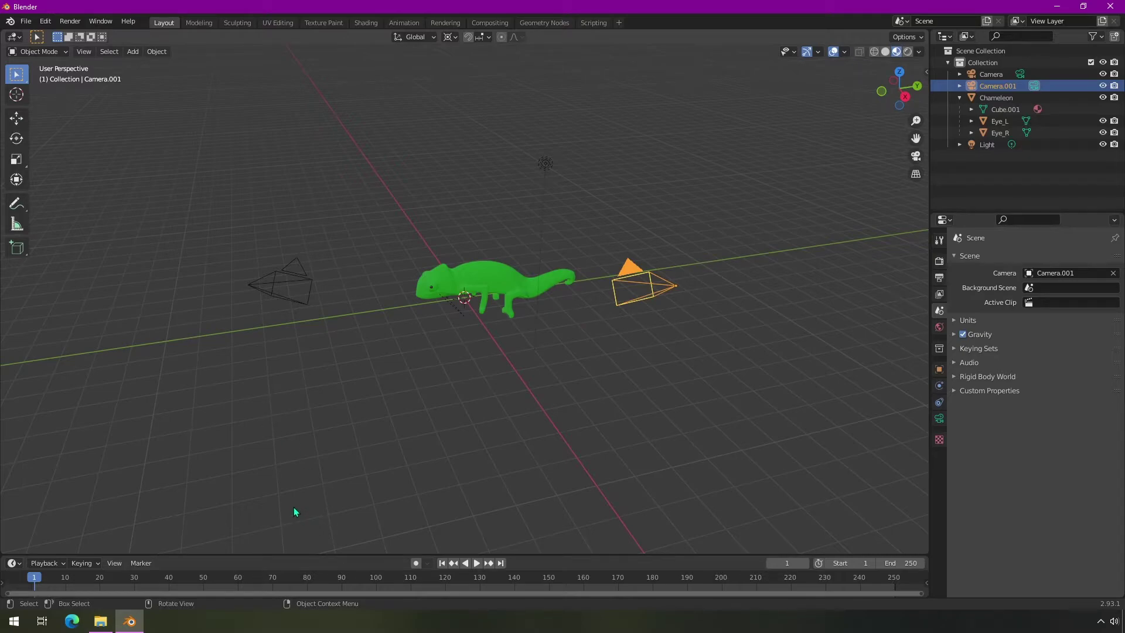
- Select Camera, then Camera.001, orbiting around the chameleon scene
{"action": "left_click", "coordinate": [293, 283]}
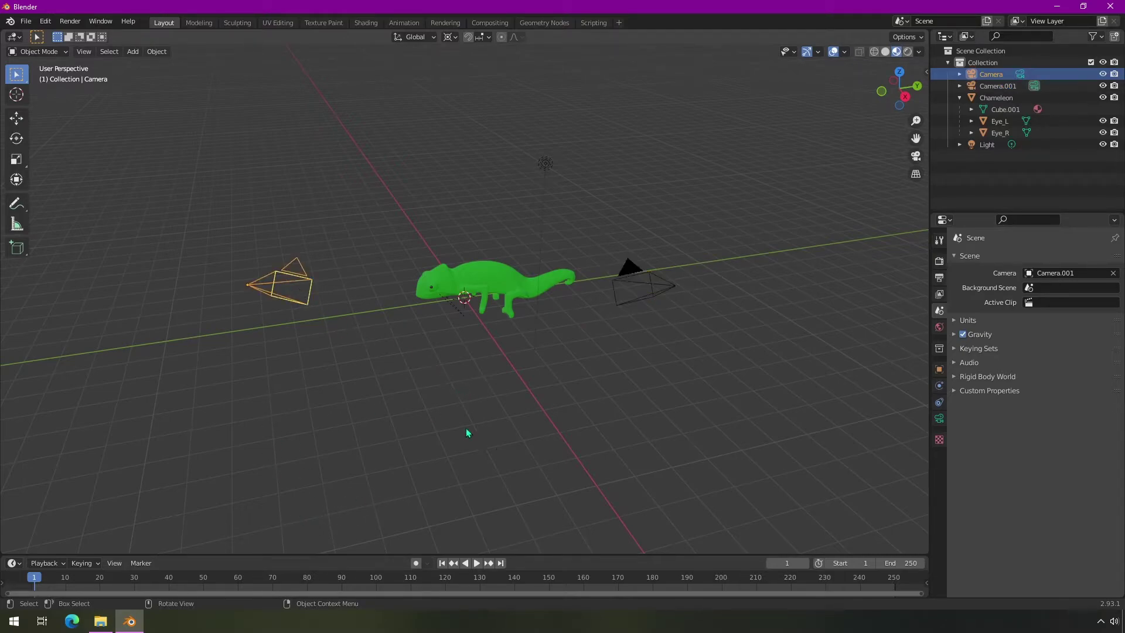
{"action": "middle_click_drag", "start_coordinate": [296, 293], "coordinate": [310, 297]}
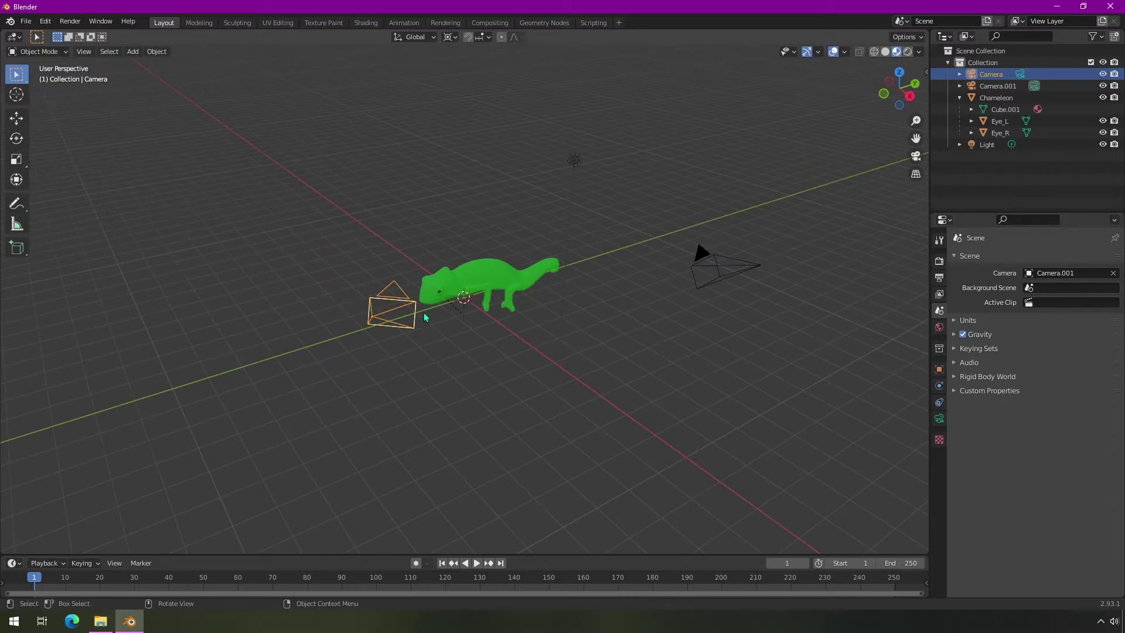
{"action": "left_click", "coordinate": [734, 268]}
{"action": "middle_click_drag", "start_coordinate": [588, 394], "coordinate": [590, 460]}
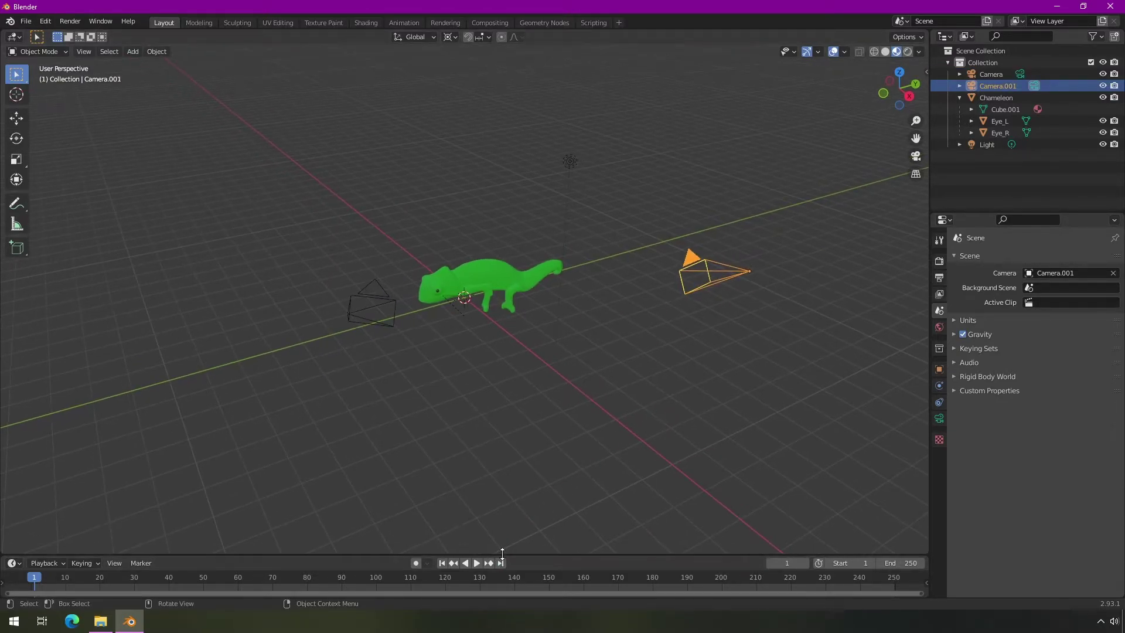
- Enlarge the timeline below the 3D view and select Camera for marker binding
{"action": "left_click_drag", "start_coordinate": [501, 555], "coordinate": [351, 496]}
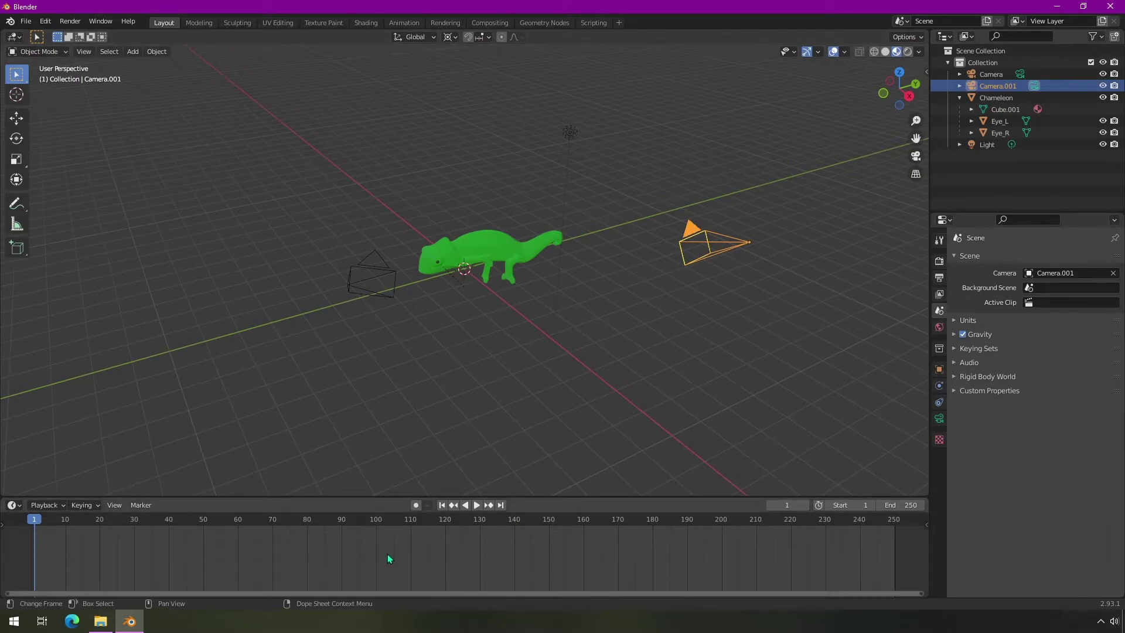
{"action": "left_click", "coordinate": [382, 275]}
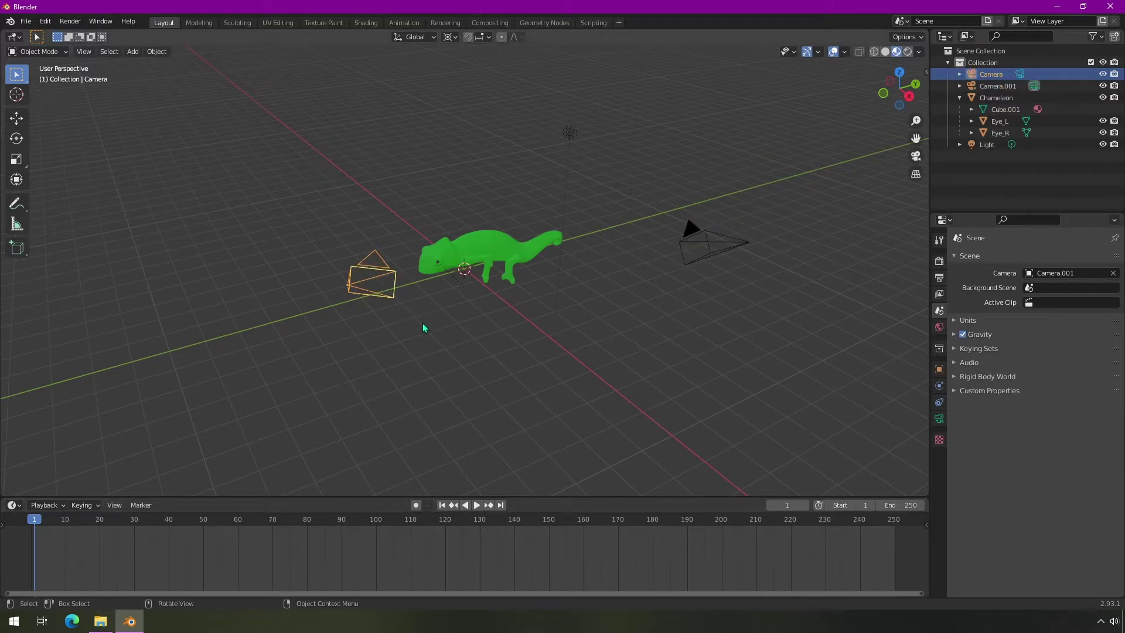
{"action": "left_click", "coordinate": [128, 510]}
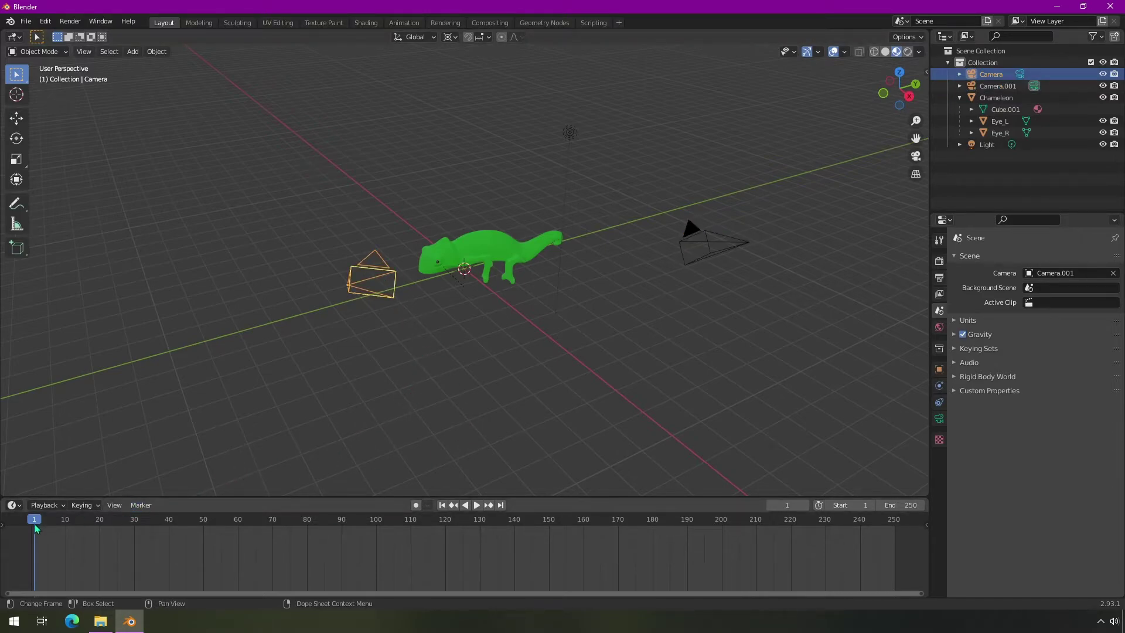
{"action": "left_click", "coordinate": [141, 508]}
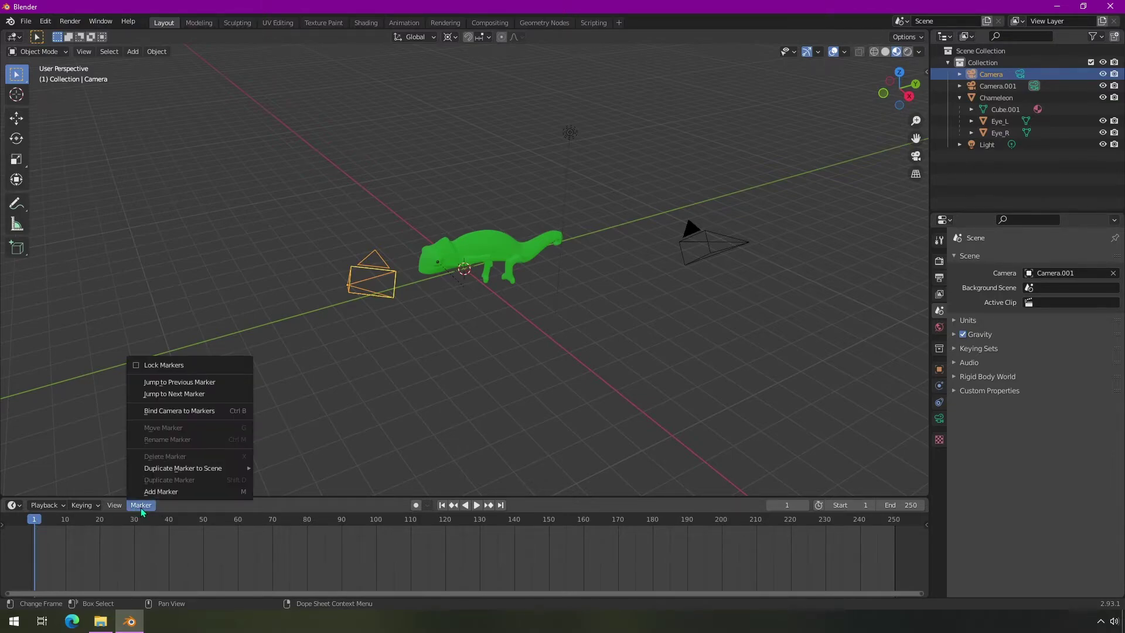
- Bind Camera to a marker at frame 1 and Camera.001 to a marker at frame 100
{"action": "left_click", "coordinate": [188, 412]}
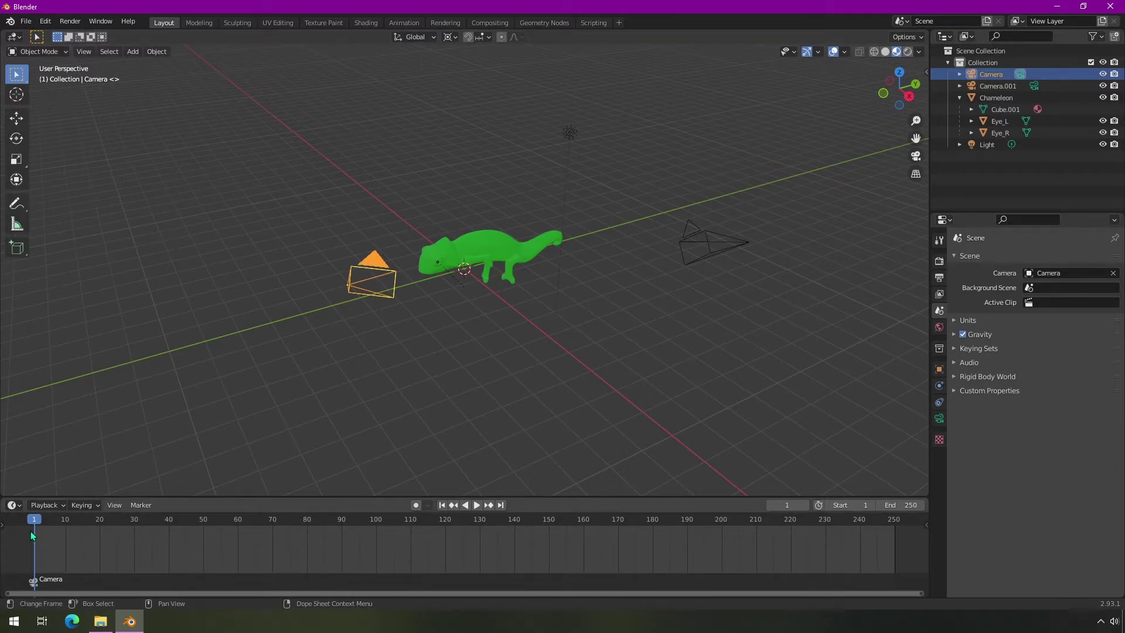
{"action": "left_click_drag", "start_coordinate": [35, 522], "coordinate": [376, 522]}
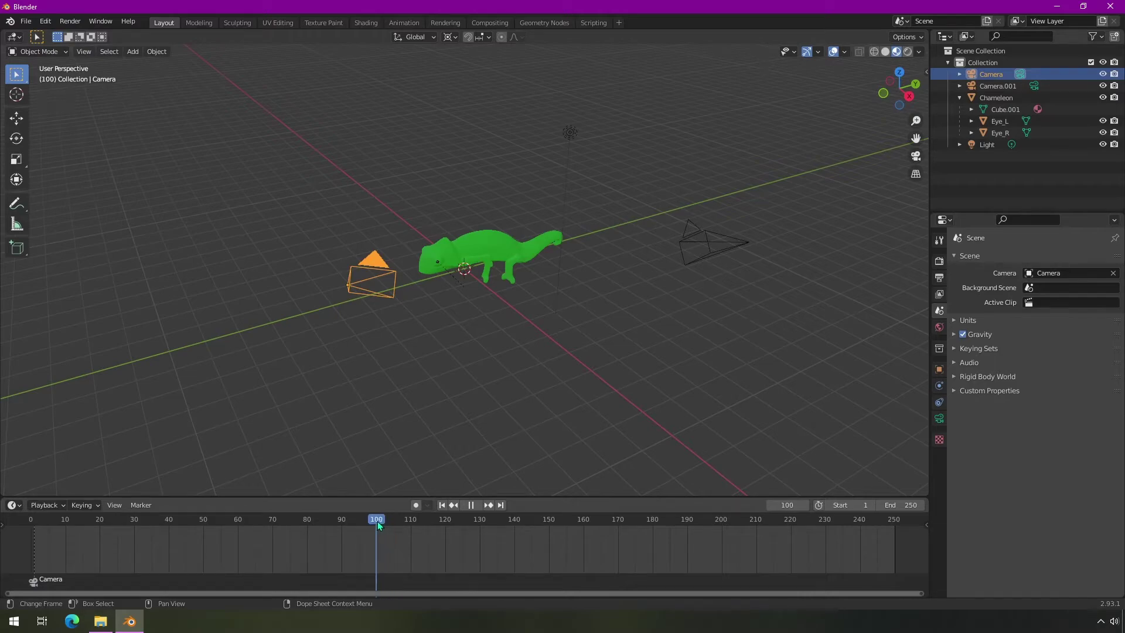
{"action": "left_click", "coordinate": [715, 241]}
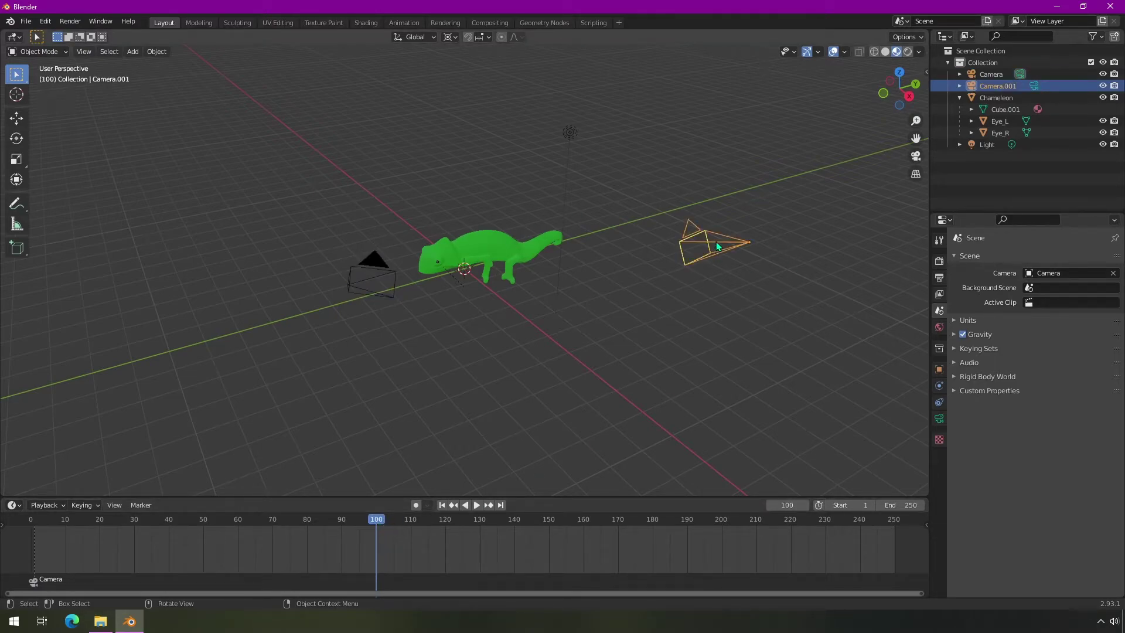
{"action": "left_click", "coordinate": [146, 506]}
{"action": "left_click", "coordinate": [170, 410]}
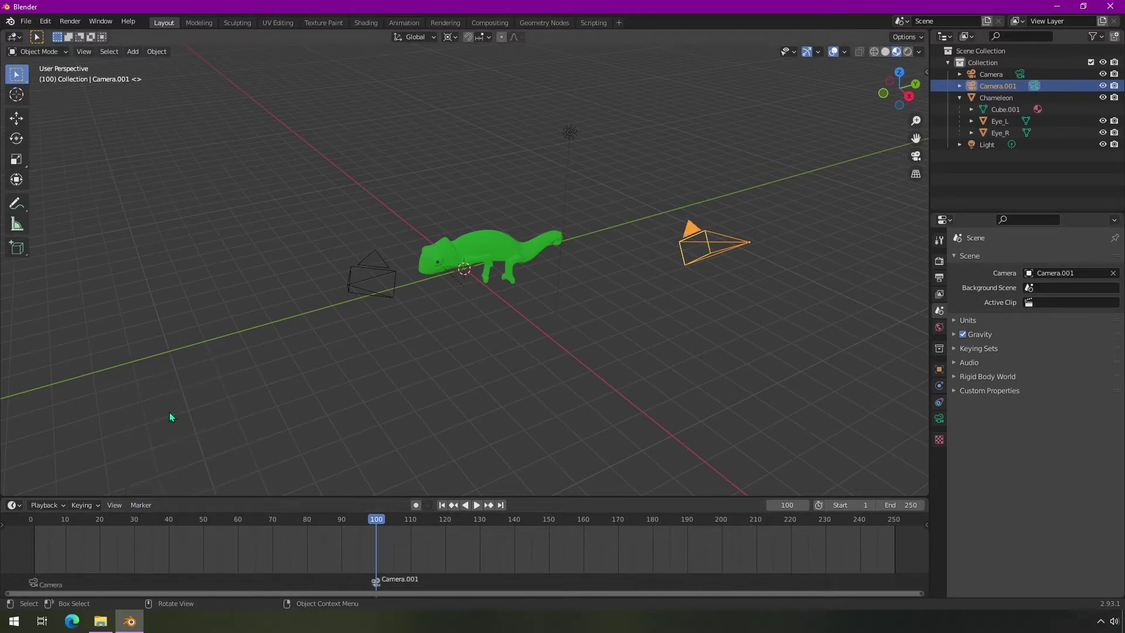
- Bind Camera again to a marker at frame 160, then scrub to check the switching
{"action": "key", "text": "space"}
{"action": "left_click_drag", "start_coordinate": [376, 521], "coordinate": [582, 537]}
{"action": "key", "text": "space"}
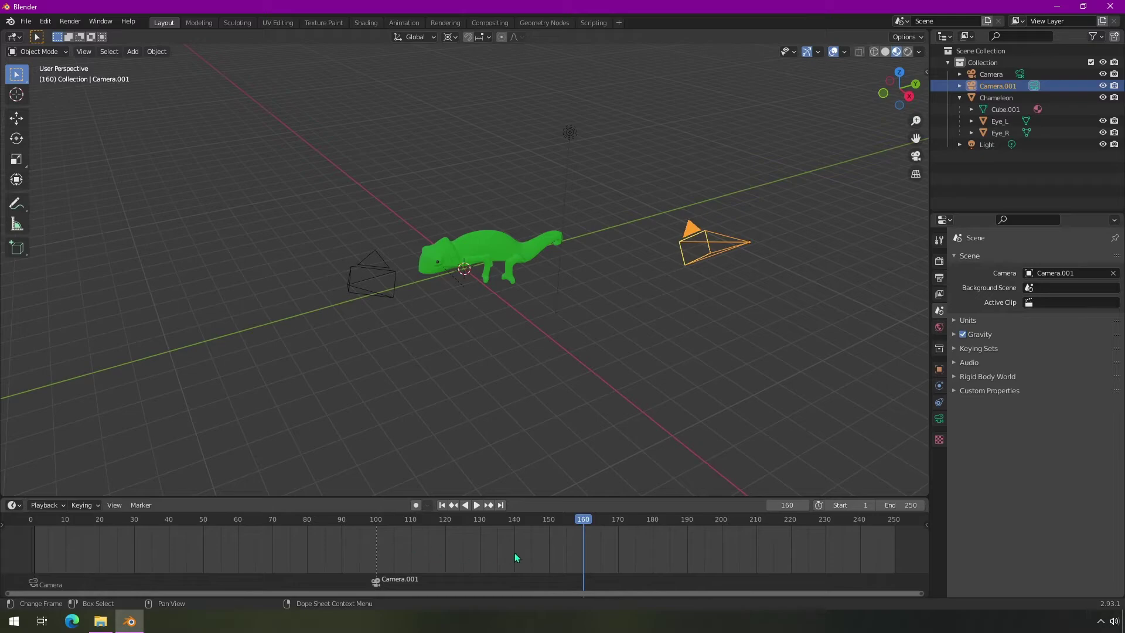
{"action": "left_click", "coordinate": [379, 278]}
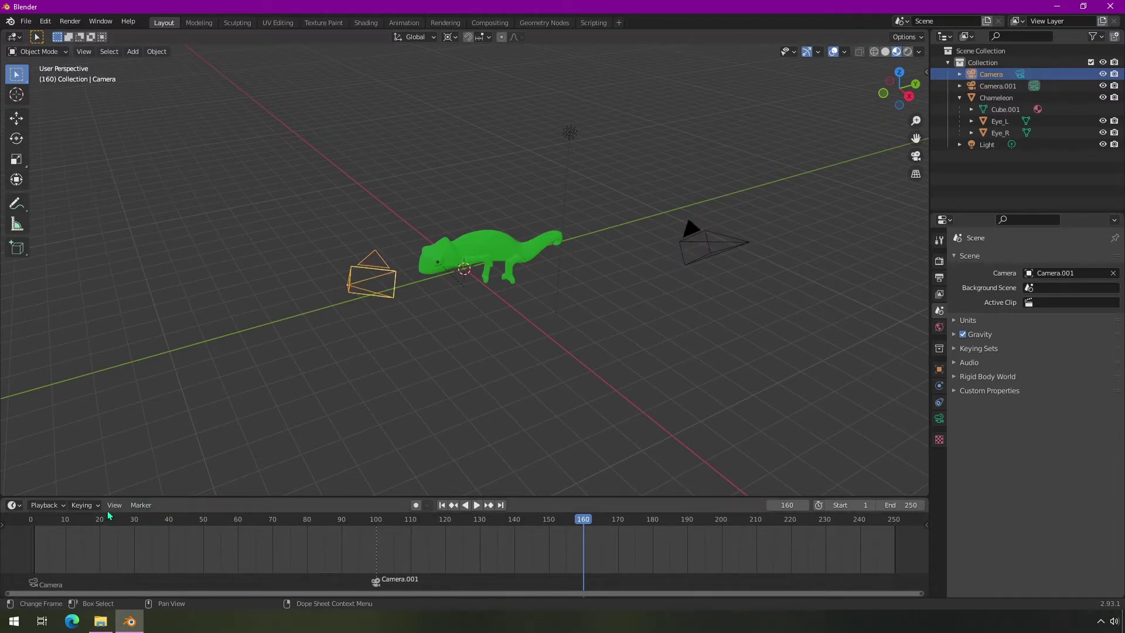
{"action": "left_click", "coordinate": [142, 505]}
{"action": "left_click", "coordinate": [193, 412]}
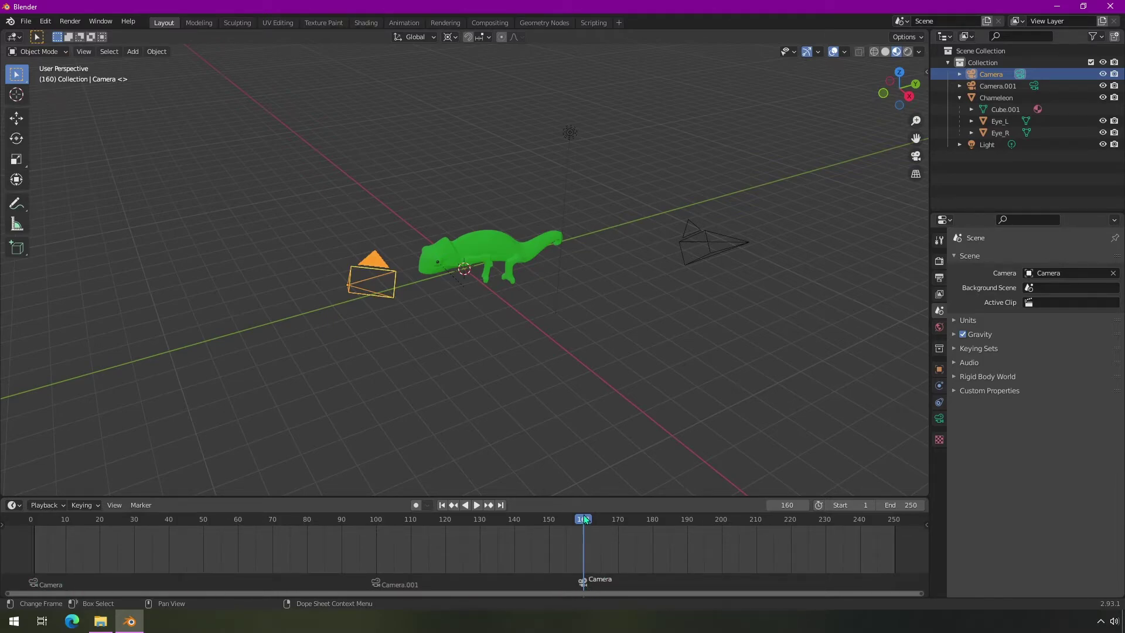
{"action": "left_click_drag", "start_coordinate": [584, 518], "coordinate": [264, 544]}
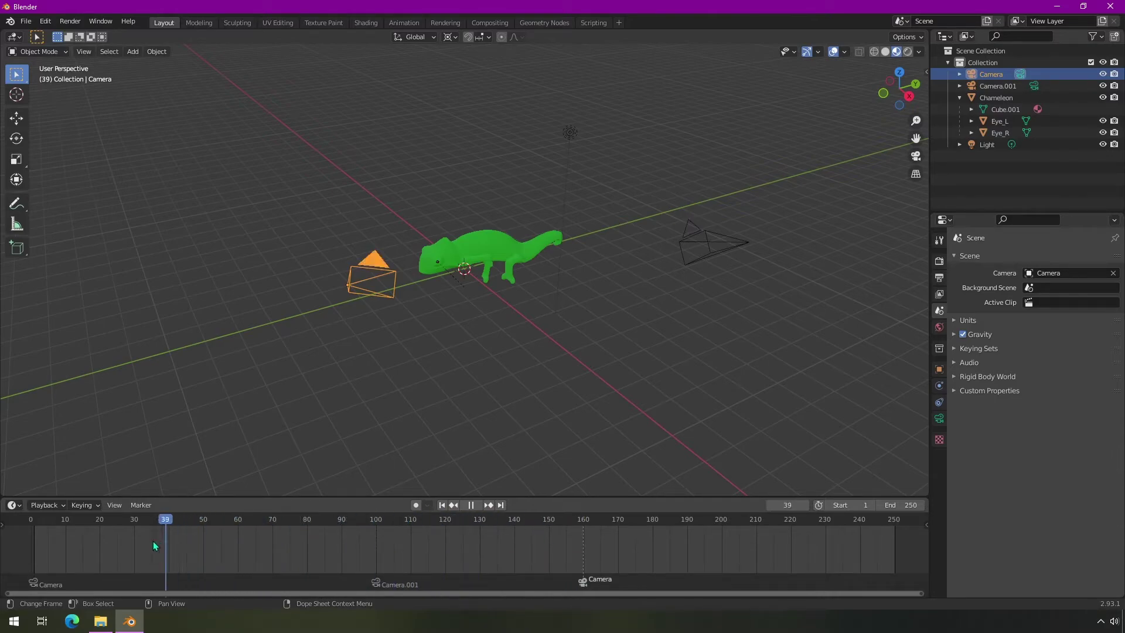
- Scrub across frame 100 in camera view to watch the switch from Camera to Camera.001
{"action": "left_click_drag", "start_coordinate": [153, 546], "coordinate": [54, 540]}
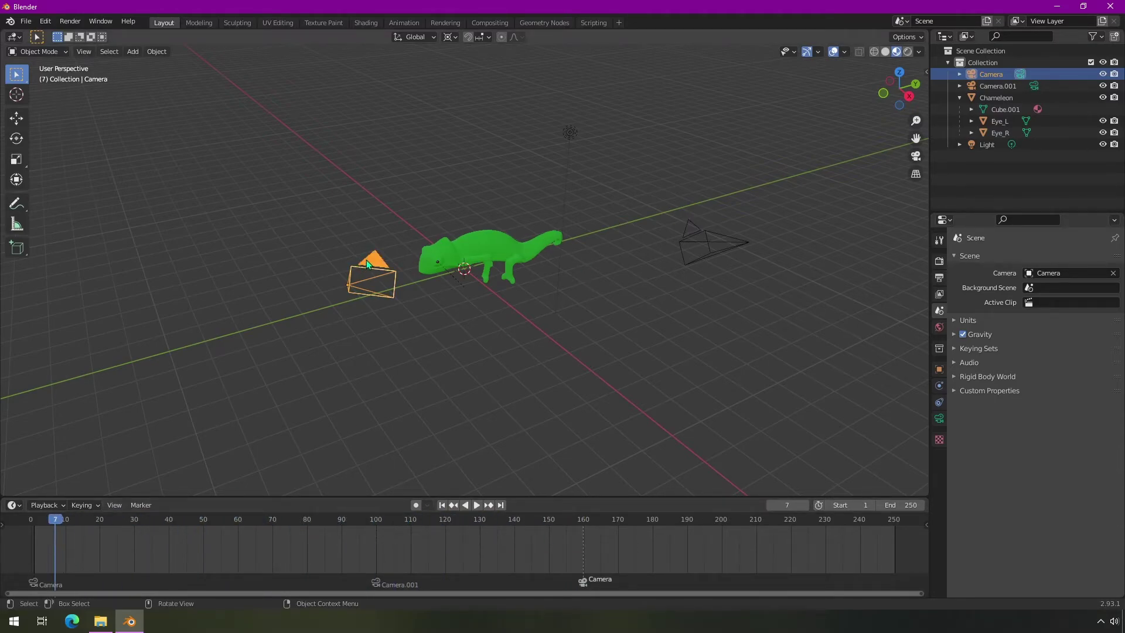
{"action": "left_click_drag", "start_coordinate": [61, 521], "coordinate": [129, 526]}
{"action": "key", "text": "KP_Decimal"}
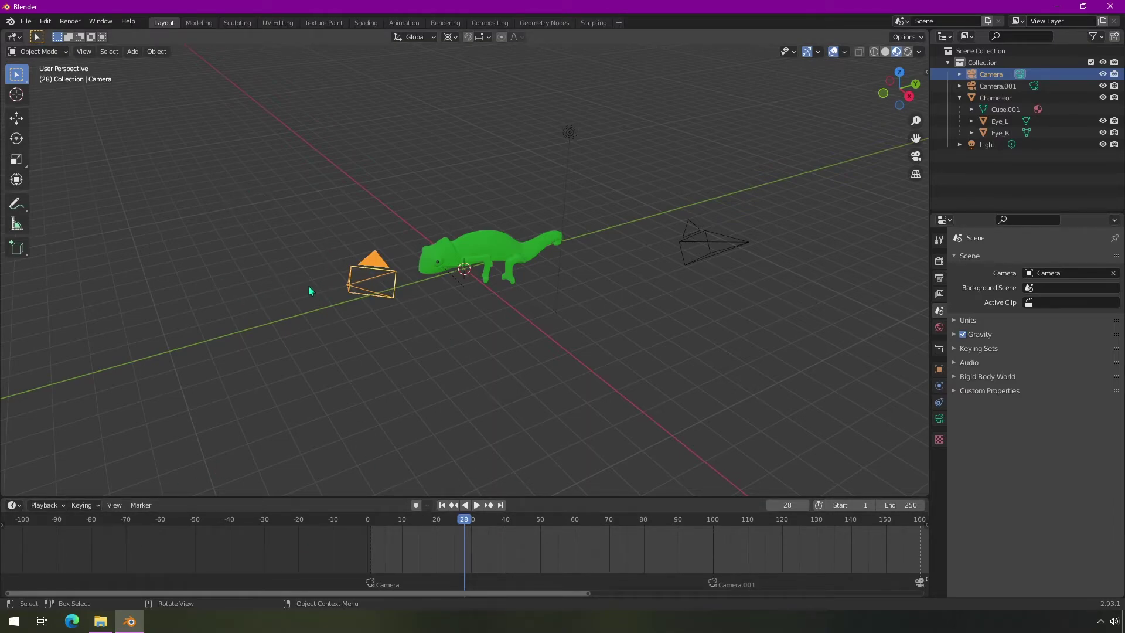
{"action": "key", "text": "KP_0"}
{"action": "mouse_move", "coordinate": [475, 540]}
{"action": "left_mouse_down"}
{"action": "mouse_move", "coordinate": [508, 522]}
{"action": "mouse_move", "coordinate": [920, 542]}
{"action": "mouse_move", "coordinate": [371, 537]}
{"action": "left_mouse_up"}
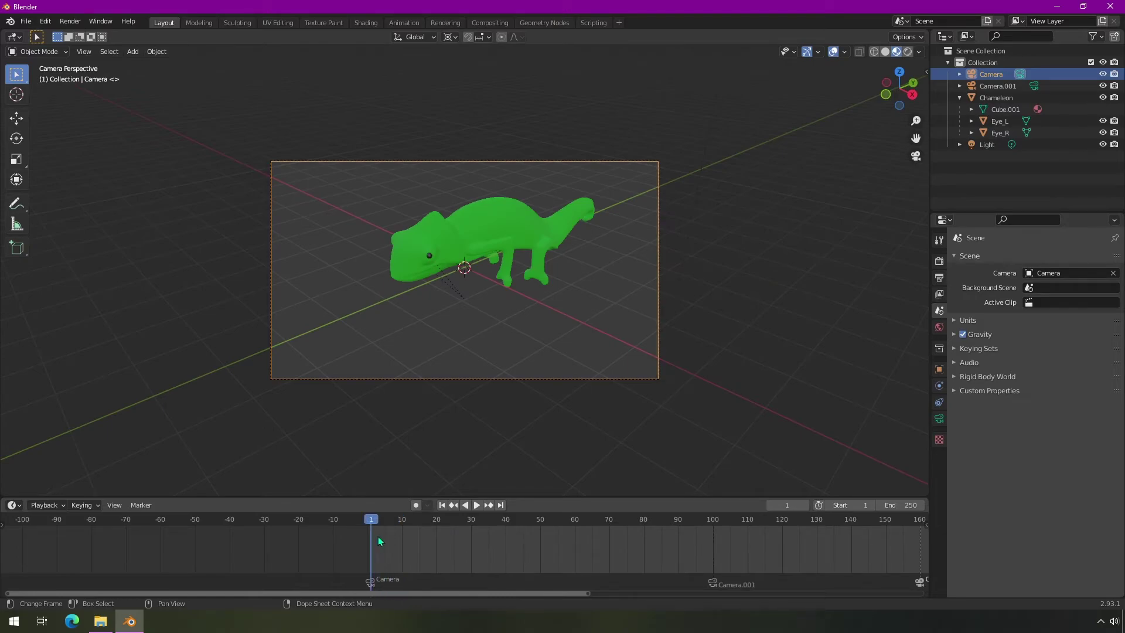
- Play and stop the animation to watch the camera switches
{"action": "left_click", "coordinate": [478, 505]}
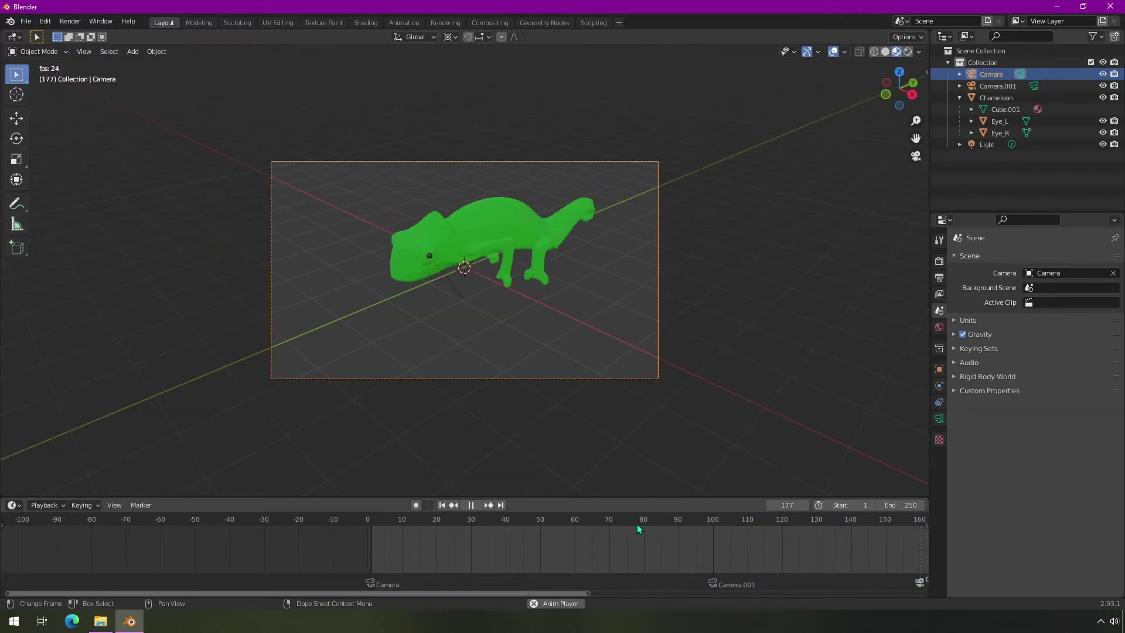
{"action": "left_click", "coordinate": [469, 505]}
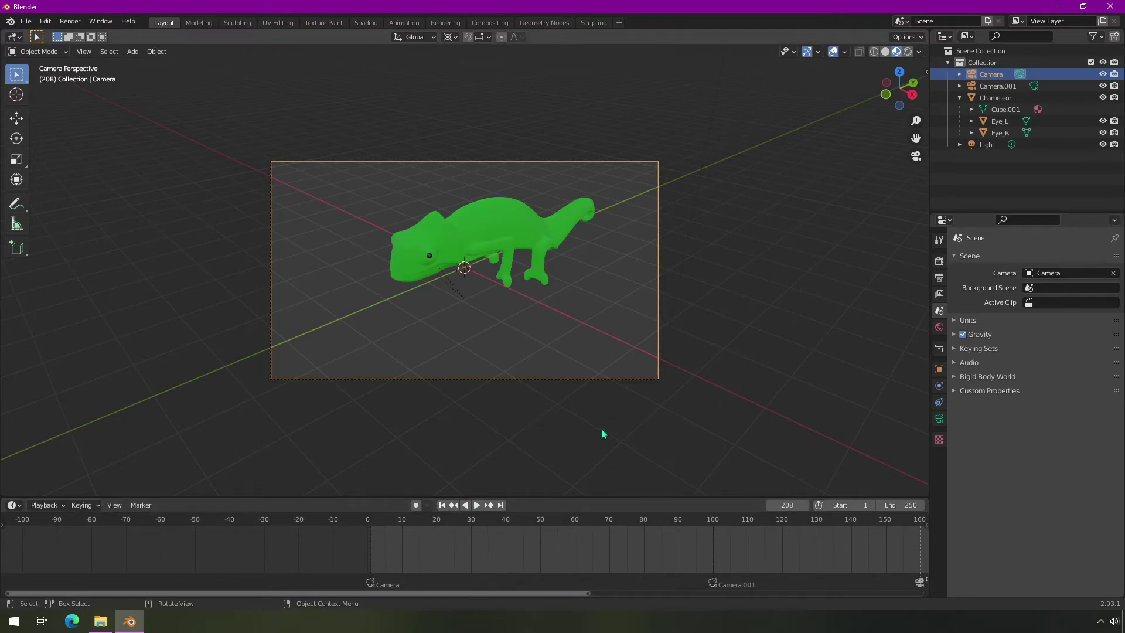
{"action": "scroll", "coordinate": [639, 434], "scroll_direction": "down", "scroll_amount": 2}
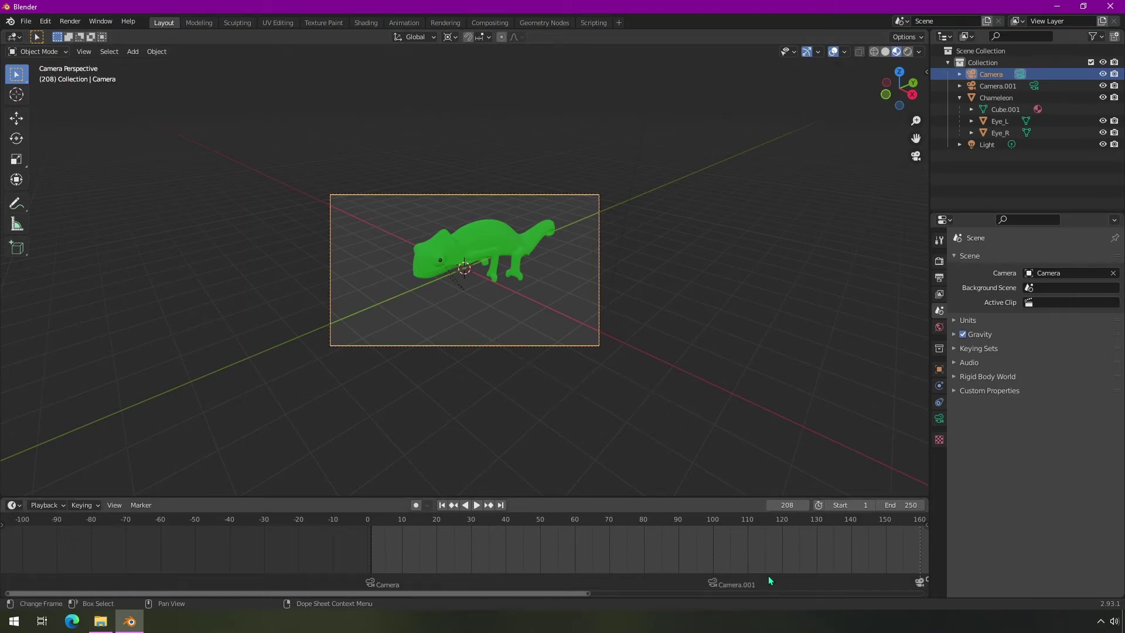
- Move the Camera.001 marker from frame 100 to around frame 59, then scrub to verify
{"action": "left_click", "coordinate": [715, 588]}
{"action": "mouse_move", "coordinate": [715, 589]}
{"action": "left_mouse_down"}
{"action": "mouse_move", "coordinate": [649, 586]}
{"action": "mouse_move", "coordinate": [762, 585]}
{"action": "mouse_move", "coordinate": [572, 582]}
{"action": "mouse_move", "coordinate": [585, 582]}
{"action": "left_mouse_up"}
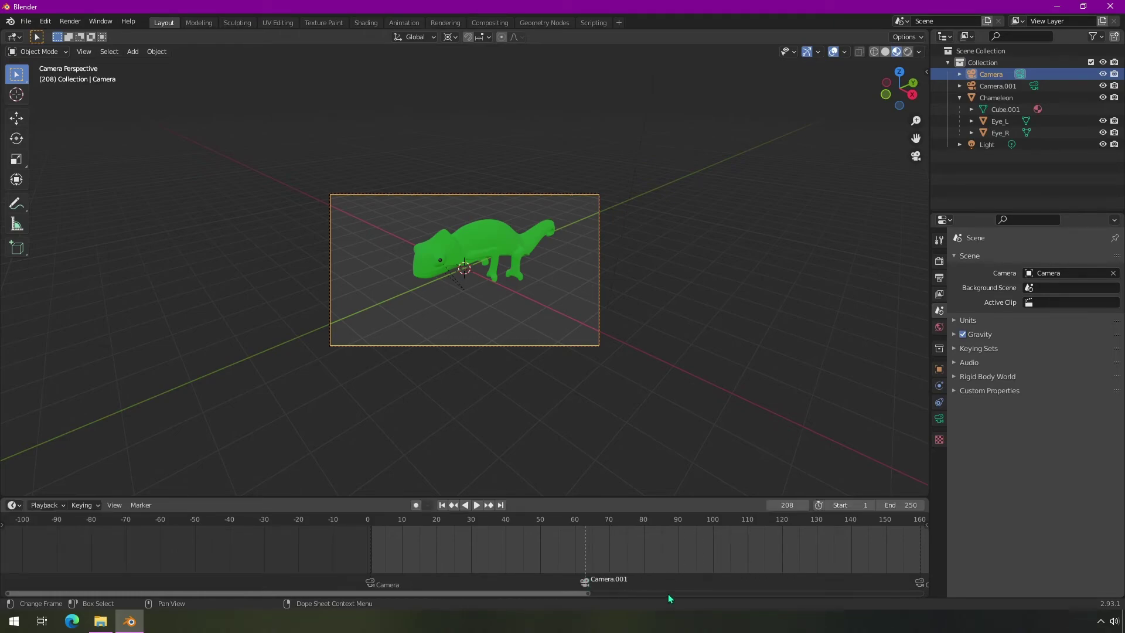
{"action": "left_click_drag", "start_coordinate": [355, 538], "coordinate": [525, 524]}
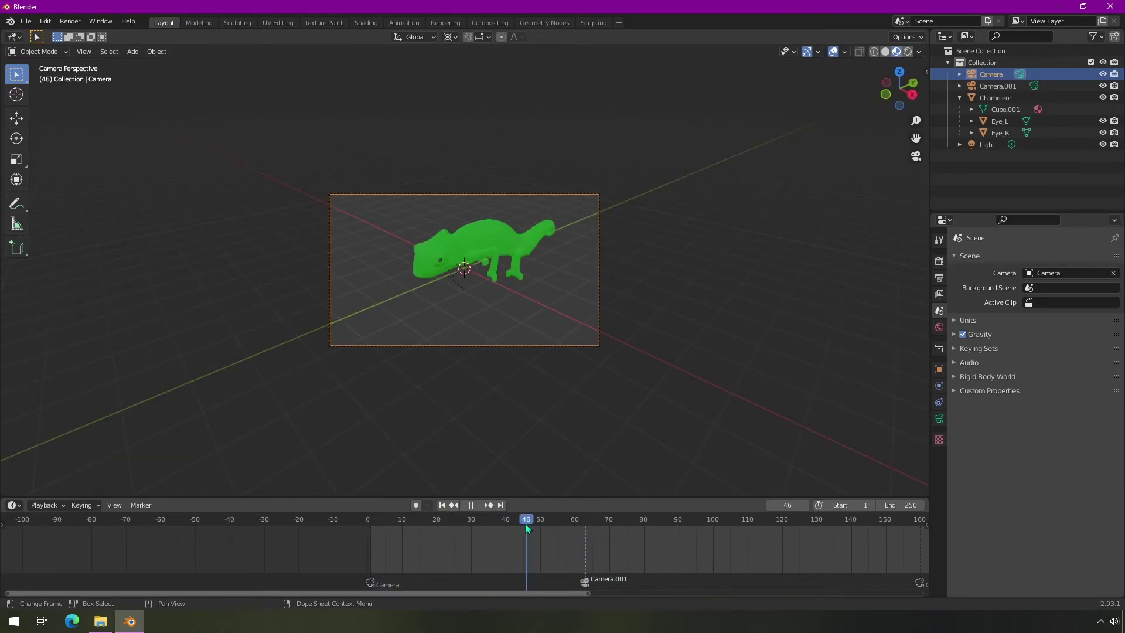
{"action": "scroll", "coordinate": [610, 437], "scroll_direction": "up", "scroll_amount": 3}
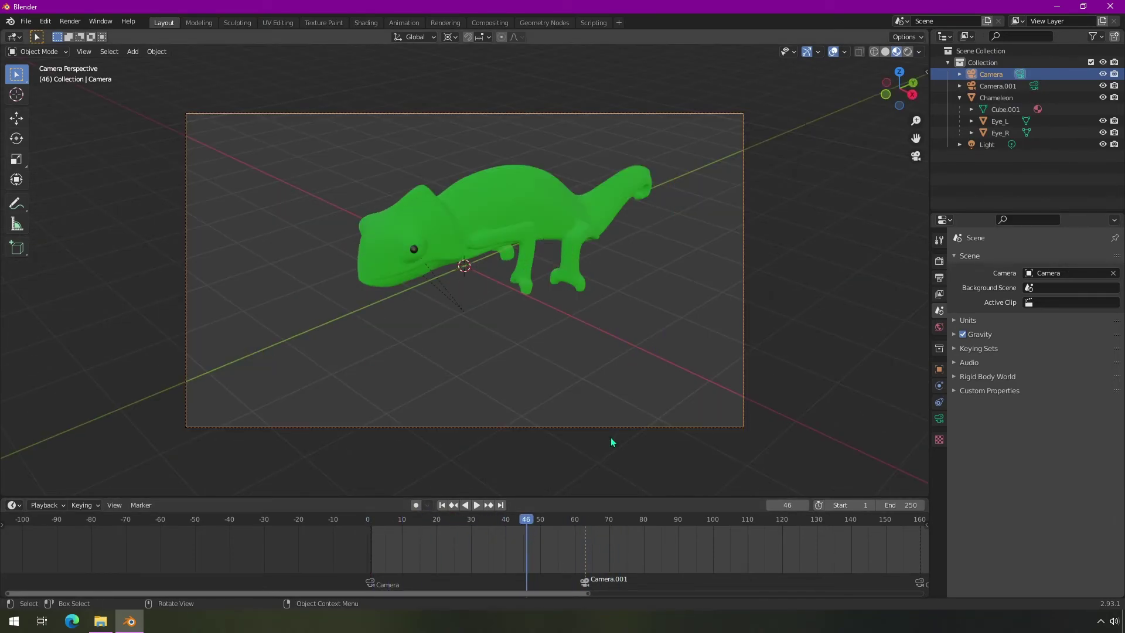